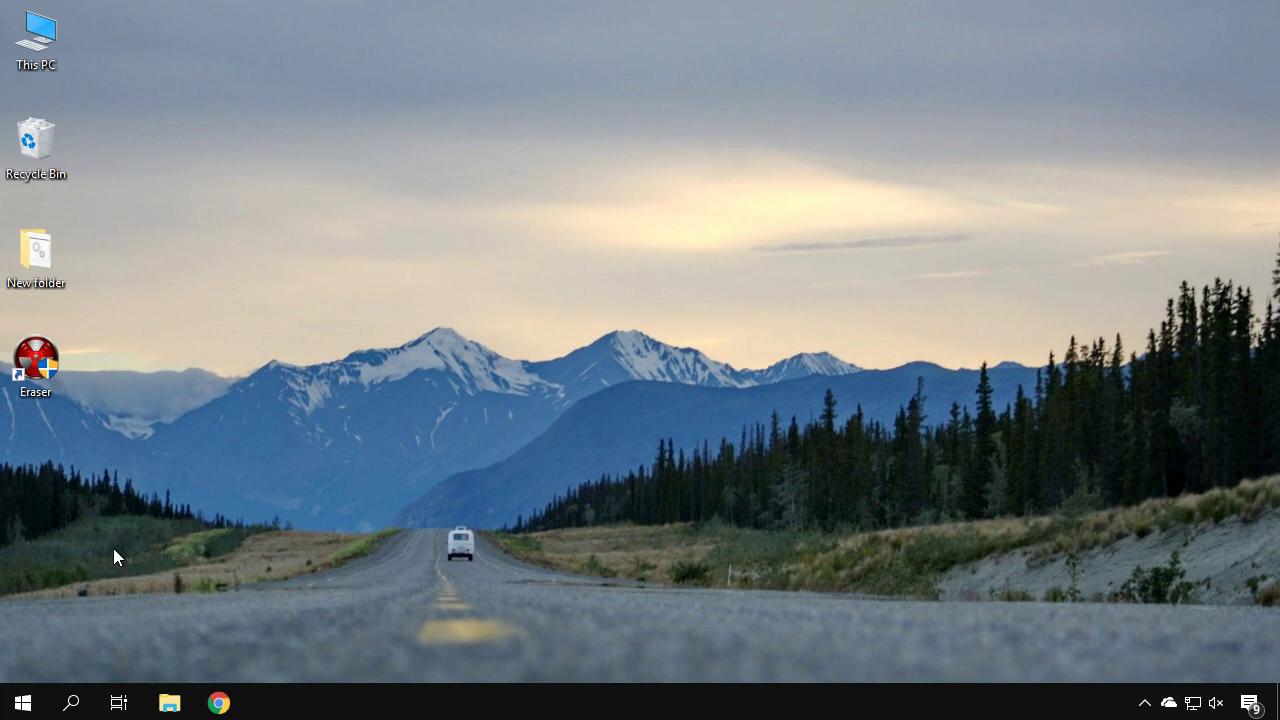
Create a new text document on the desktop, keeping its default name
{"action": "right_click", "coordinate": [15, 445]}
{"action": "mouse_move", "coordinate": [72, 373]}
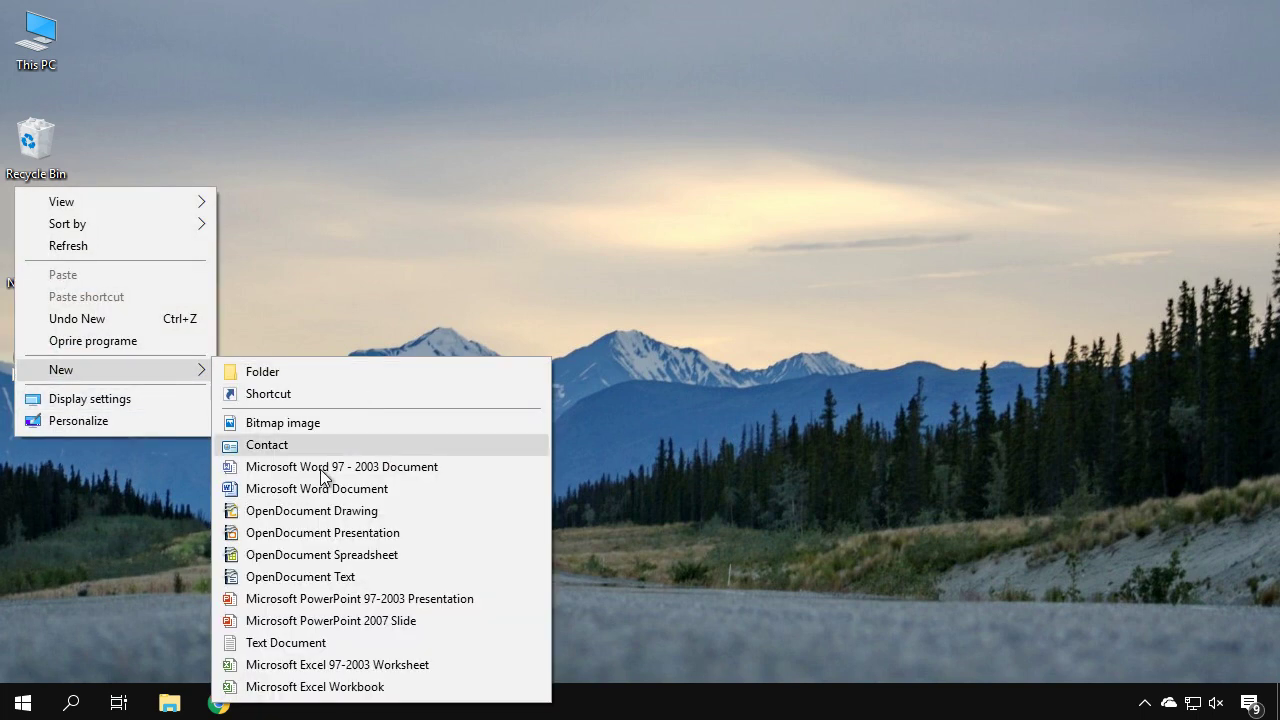
{"action": "left_click", "coordinate": [262, 642]}
{"action": "left_click", "coordinate": [37, 466]}
Start an Eraser erase of the new text document and allow the program to make changes to the device
{"action": "right_click", "coordinate": [35, 466]}
{"action": "mouse_move", "coordinate": [167, 353]}
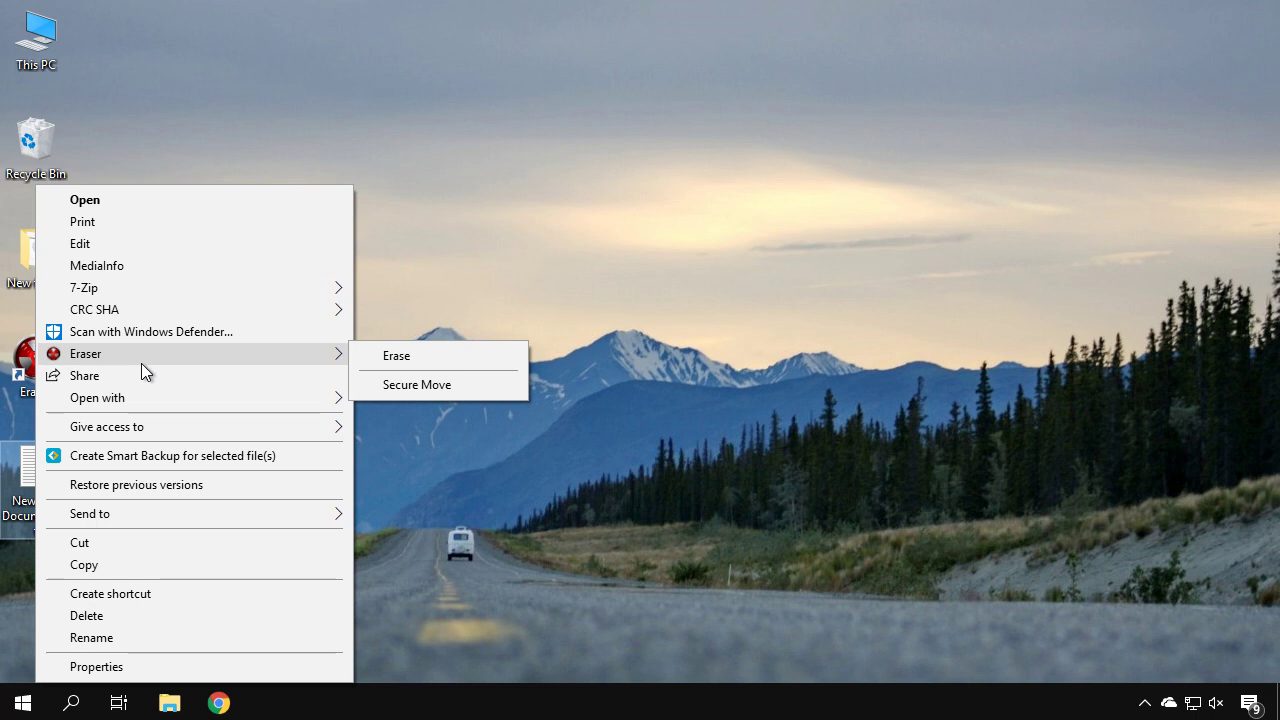
{"action": "left_click", "coordinate": [414, 357]}
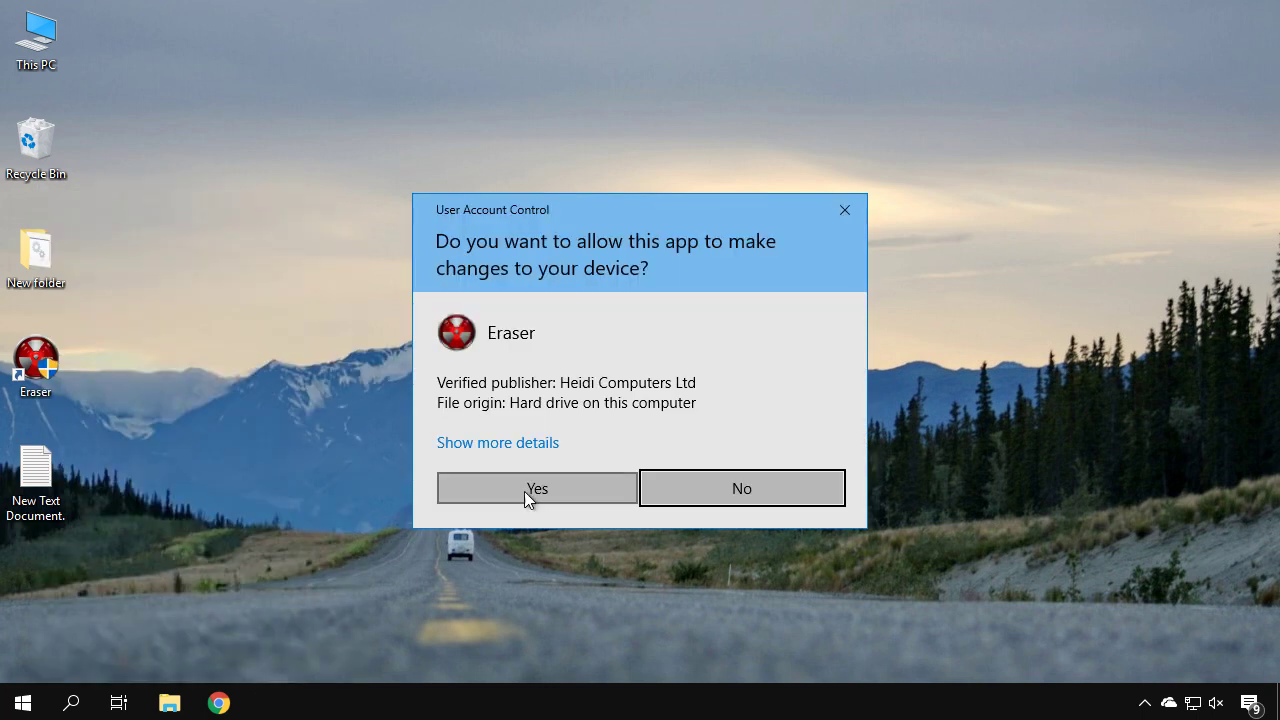
{"action": "left_click", "coordinate": [524, 491]}
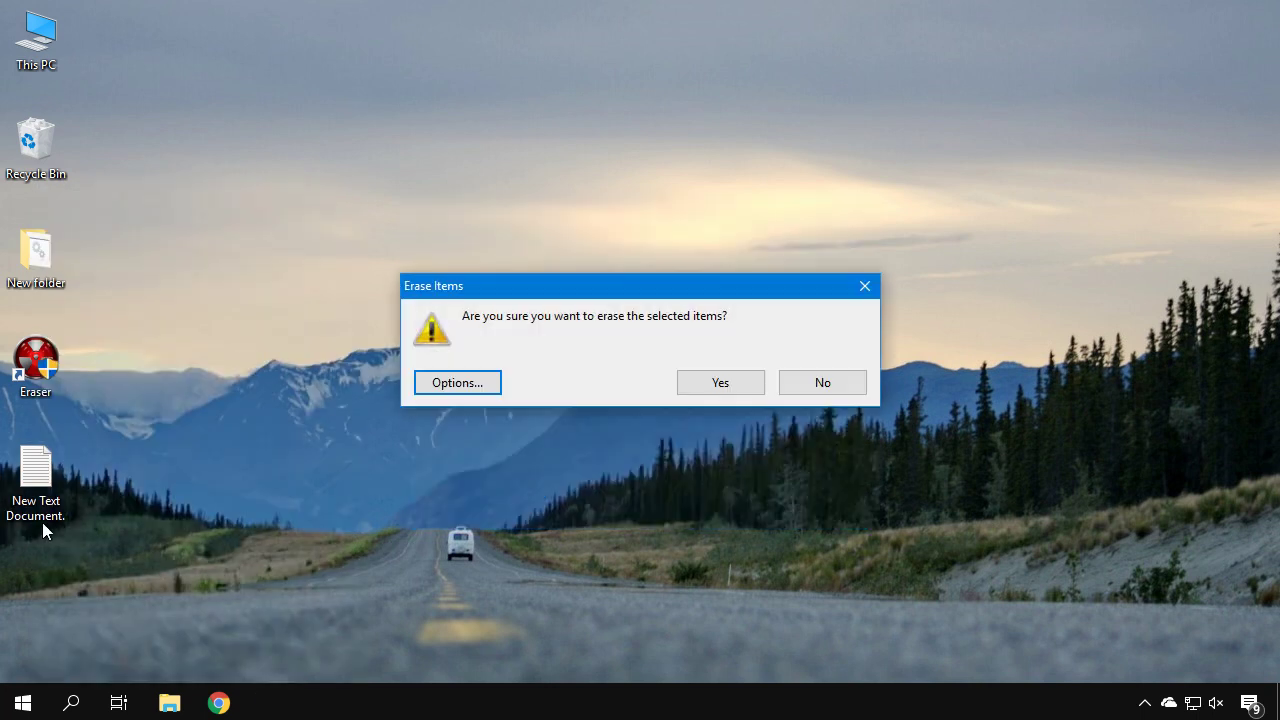
Check the erase task's options, close them and confirm erasing the selected text document
{"action": "left_click", "coordinate": [478, 381]}
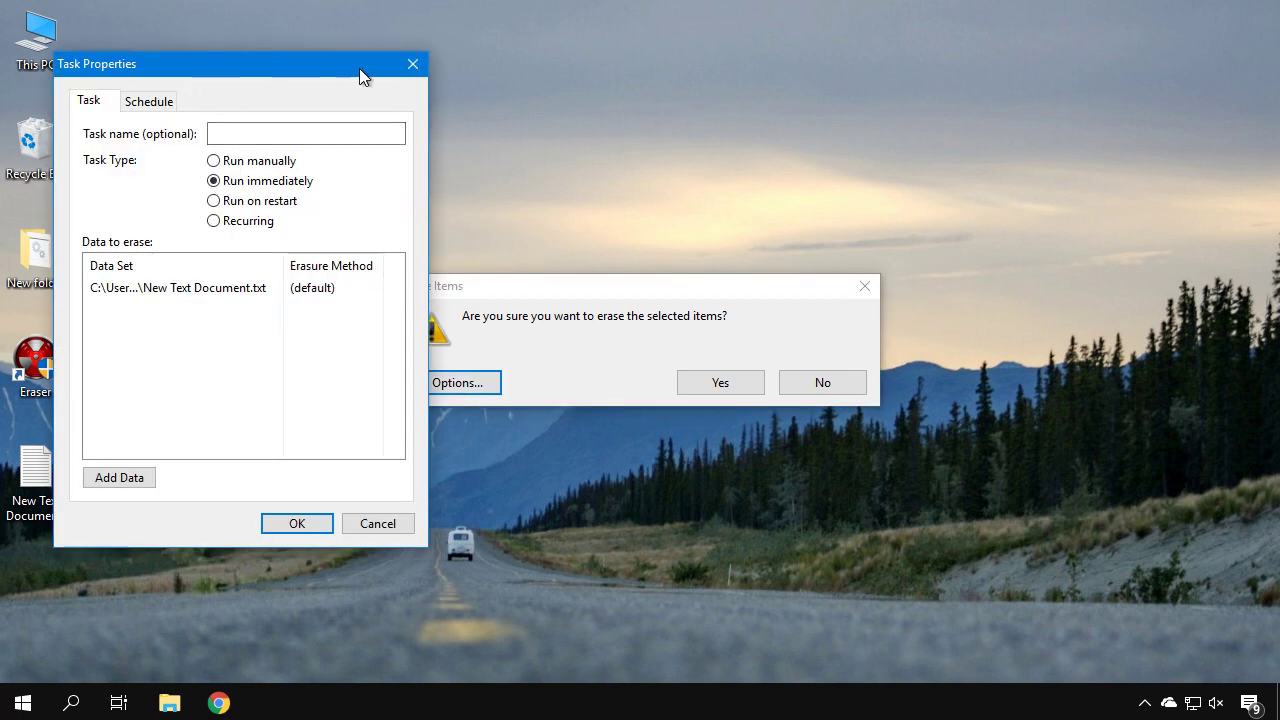
{"action": "left_click", "coordinate": [412, 64]}
{"action": "left_click", "coordinate": [698, 383]}
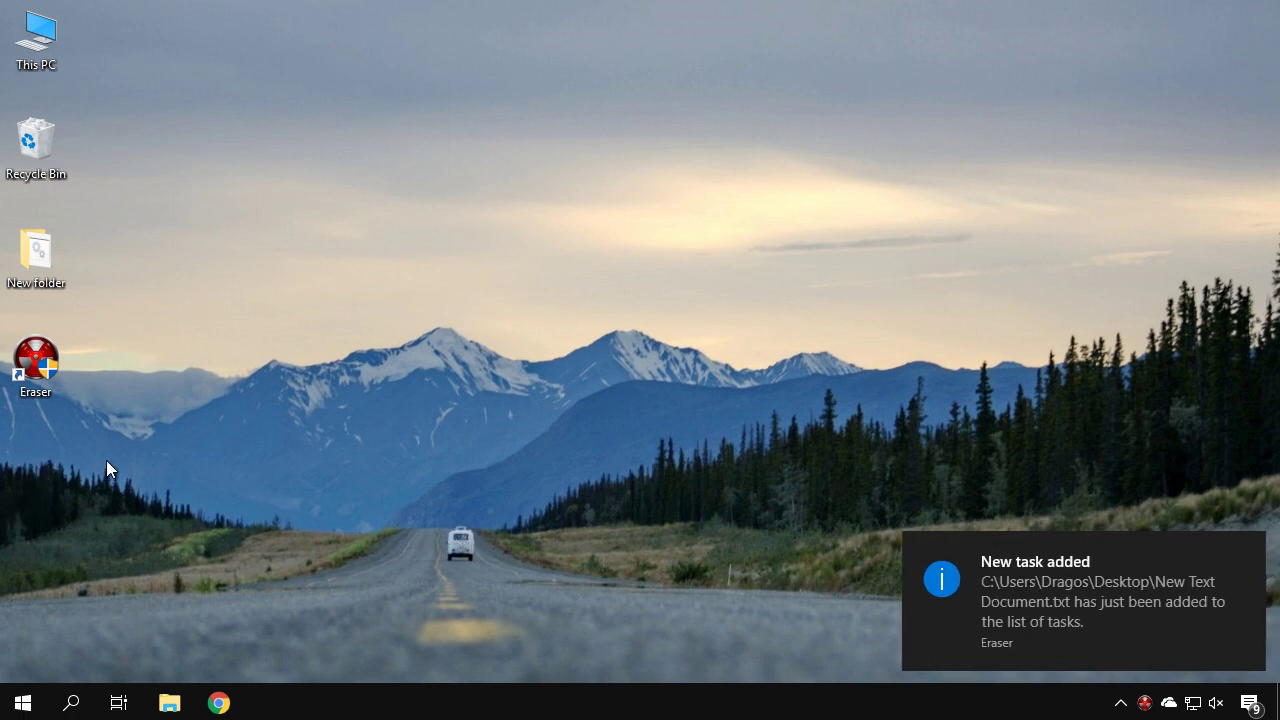
Launch Eraser from the desktop with permission to make changes and show its Erase Schedule
{"action": "double_click", "coordinate": [38, 353]}
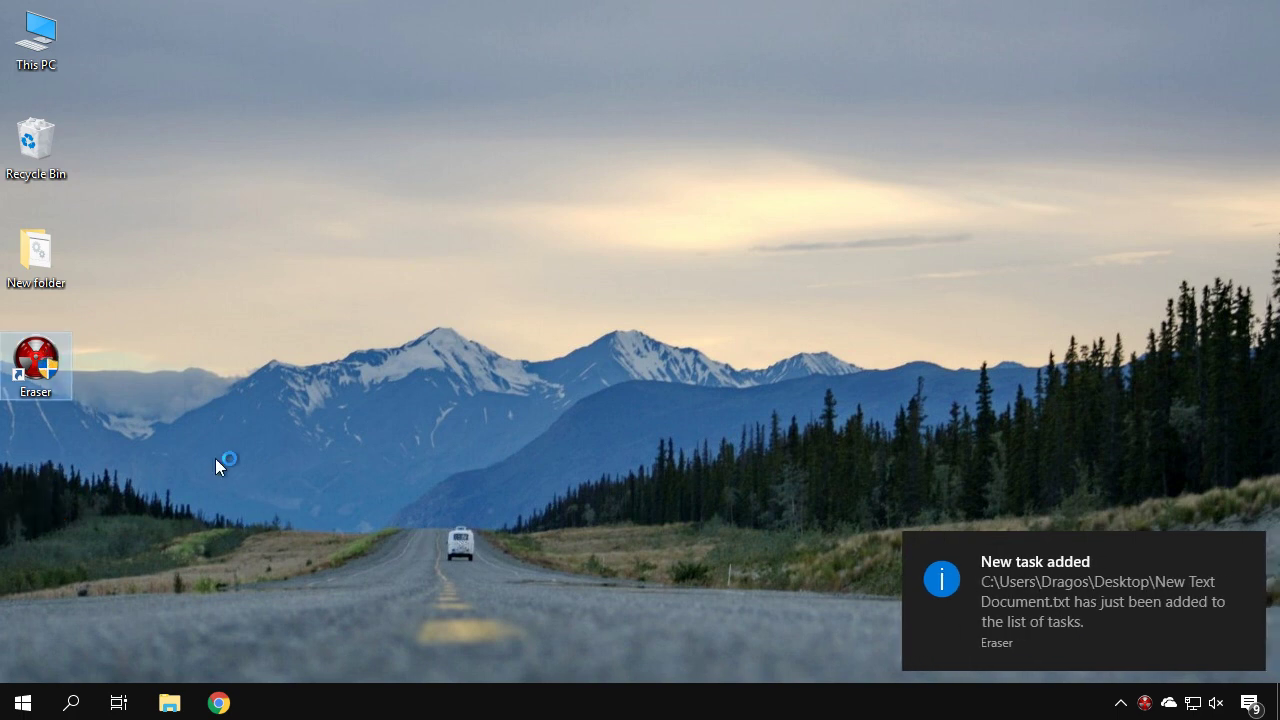
{"action": "left_click", "coordinate": [530, 487]}
{"action": "left_click", "coordinate": [232, 127]}
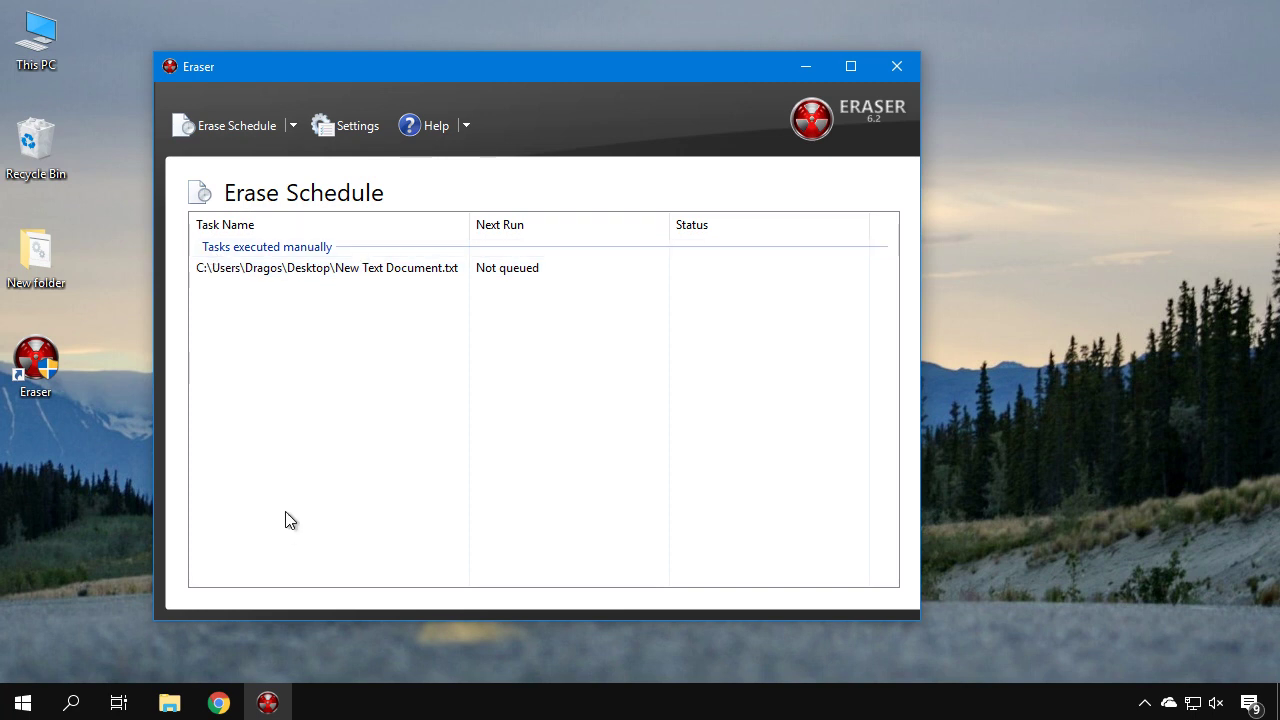
Open Eraser's settings and choose English as the user interface language
{"action": "left_click", "coordinate": [360, 125]}
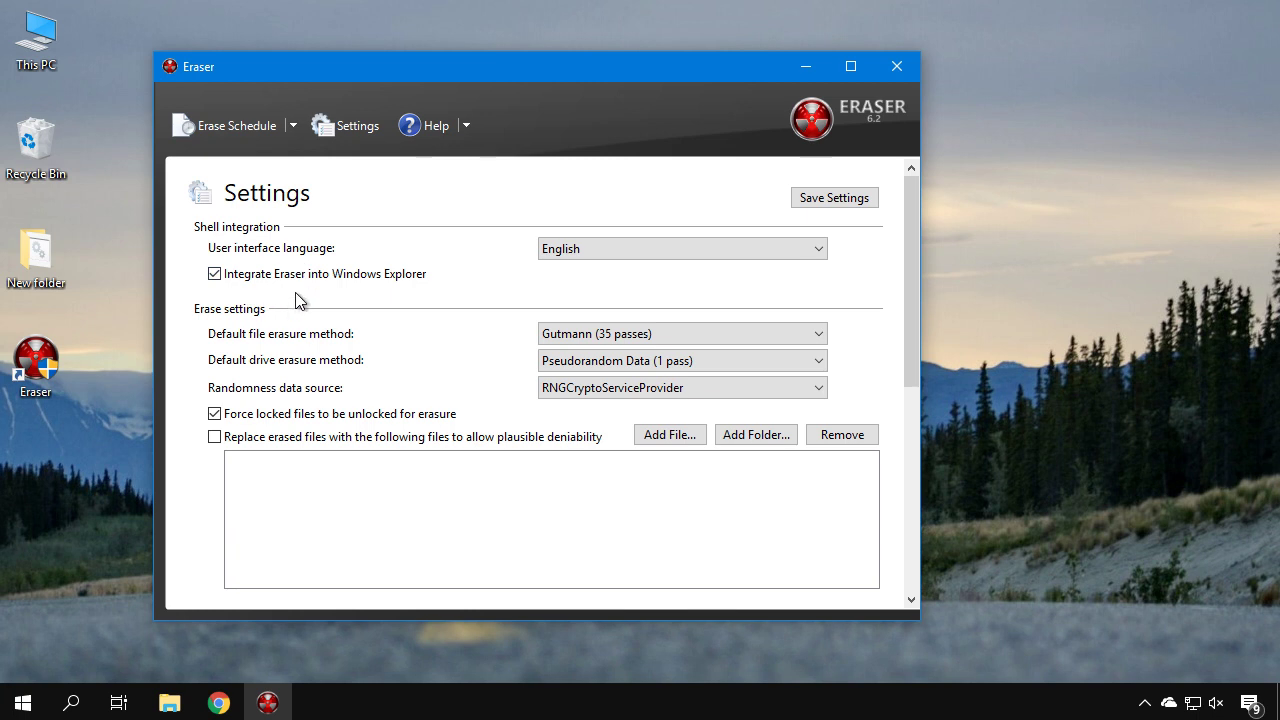
{"action": "left_click", "coordinate": [555, 249]}
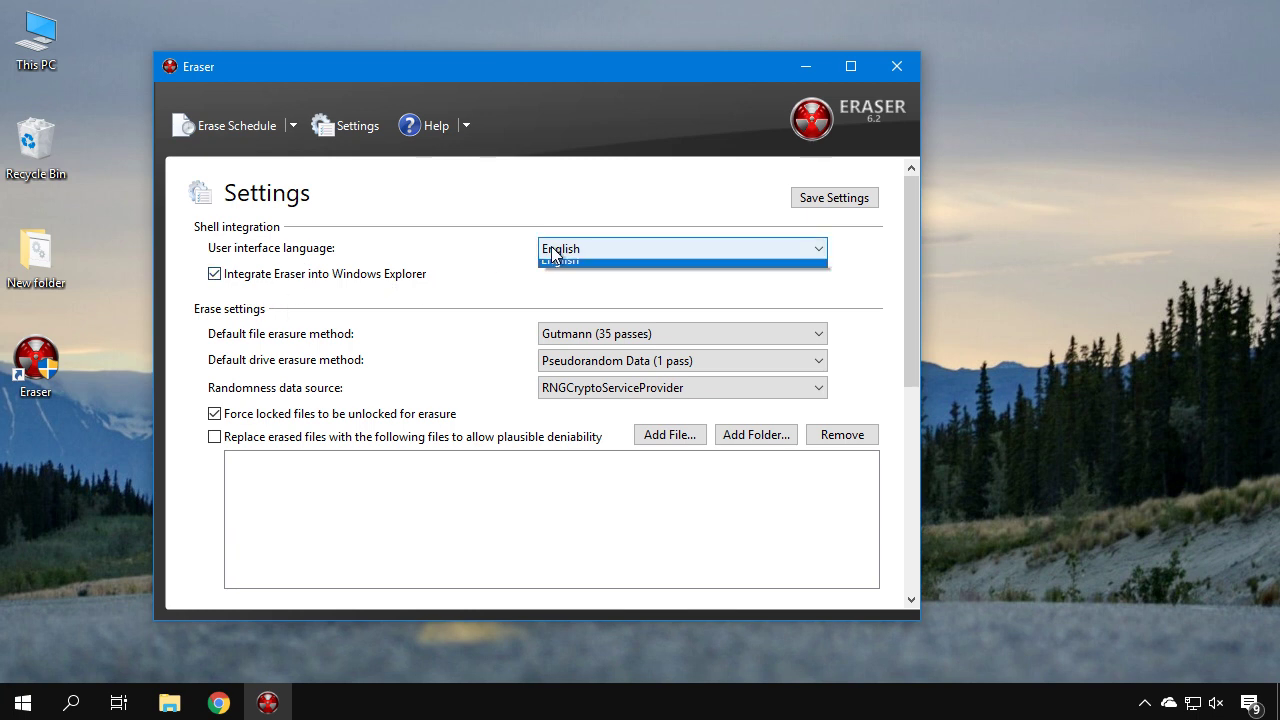
{"action": "left_click", "coordinate": [571, 266]}
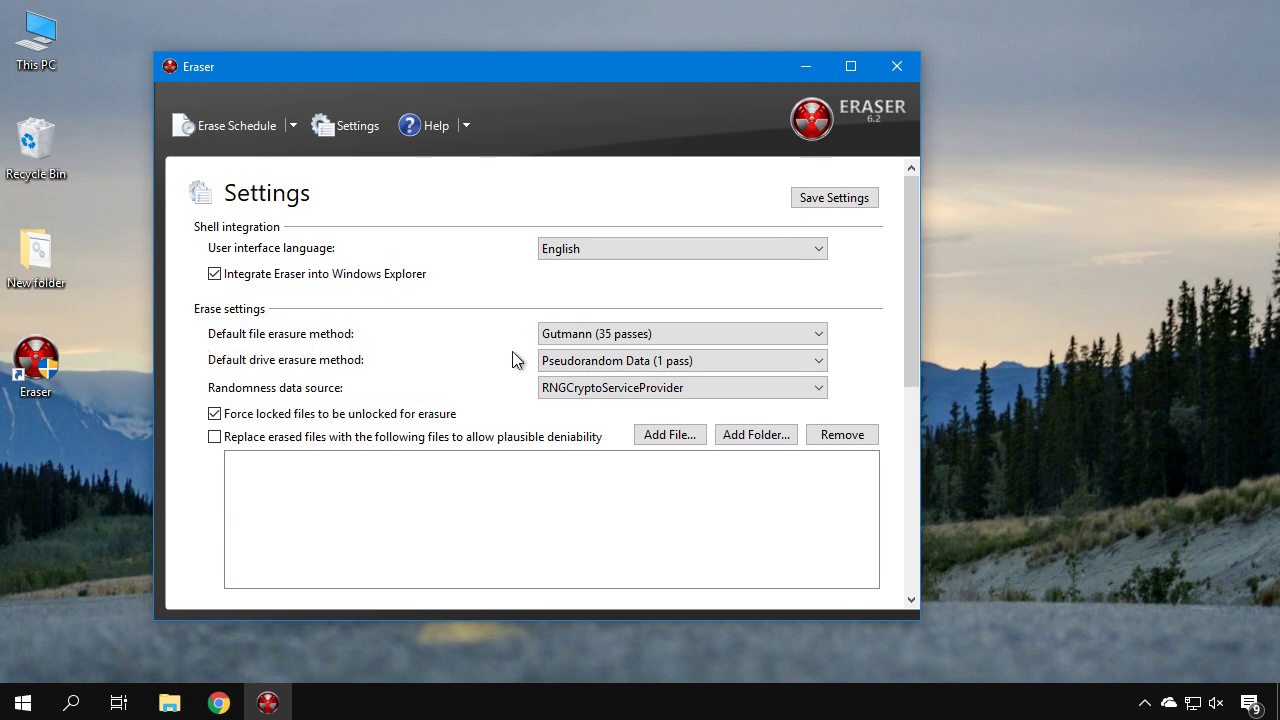
Choose Gutmann (35 passes) as the default file erasure method, save the settings and close Eraser
{"action": "left_click", "coordinate": [590, 343]}
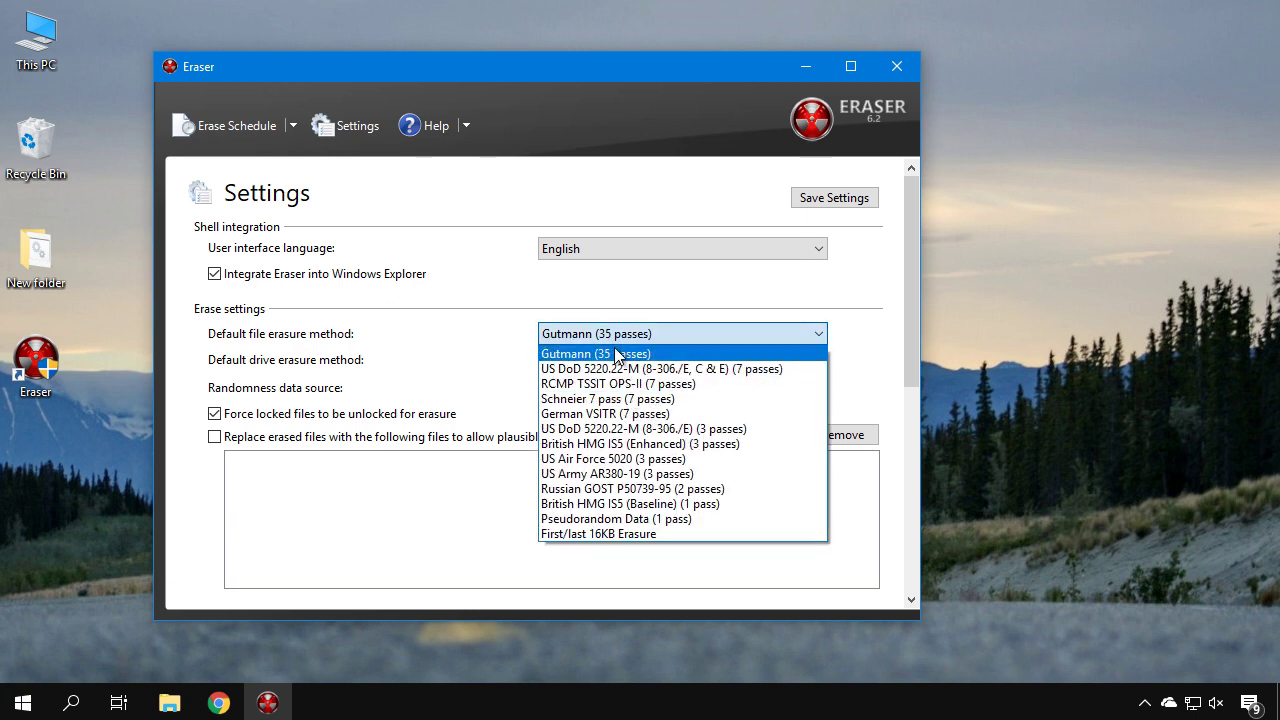
{"action": "left_click", "coordinate": [617, 355]}
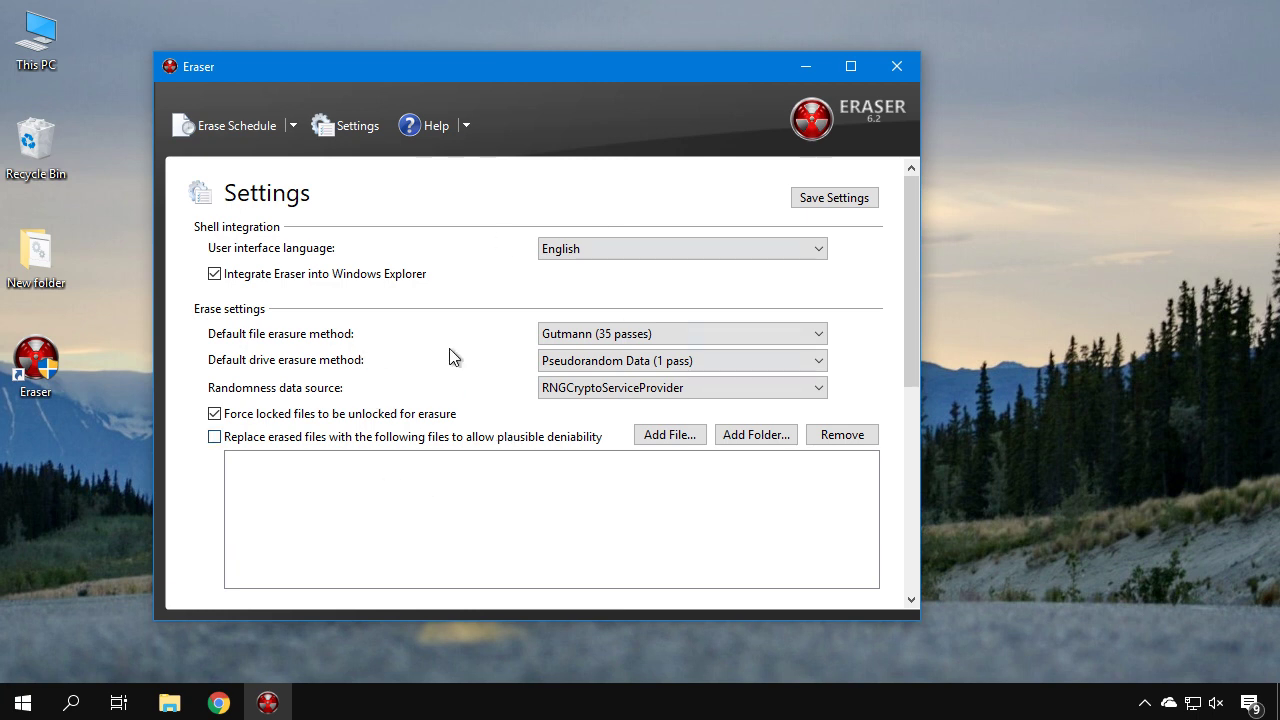
{"action": "left_click", "coordinate": [822, 204]}
{"action": "left_click", "coordinate": [896, 67]}
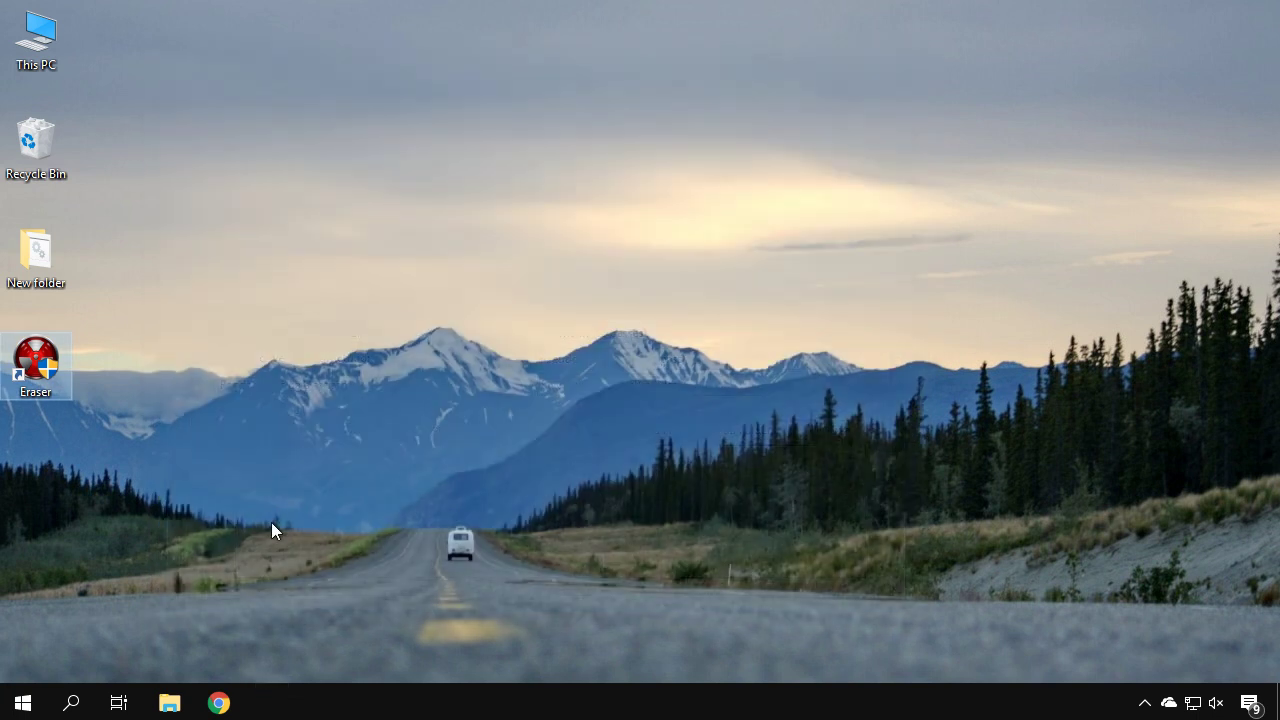
Switch to Chrome, go to the Google home page and search for "tweak now secure delete"
{"action": "left_click", "coordinate": [218, 703]}
{"action": "left_click", "coordinate": [104, 47]}
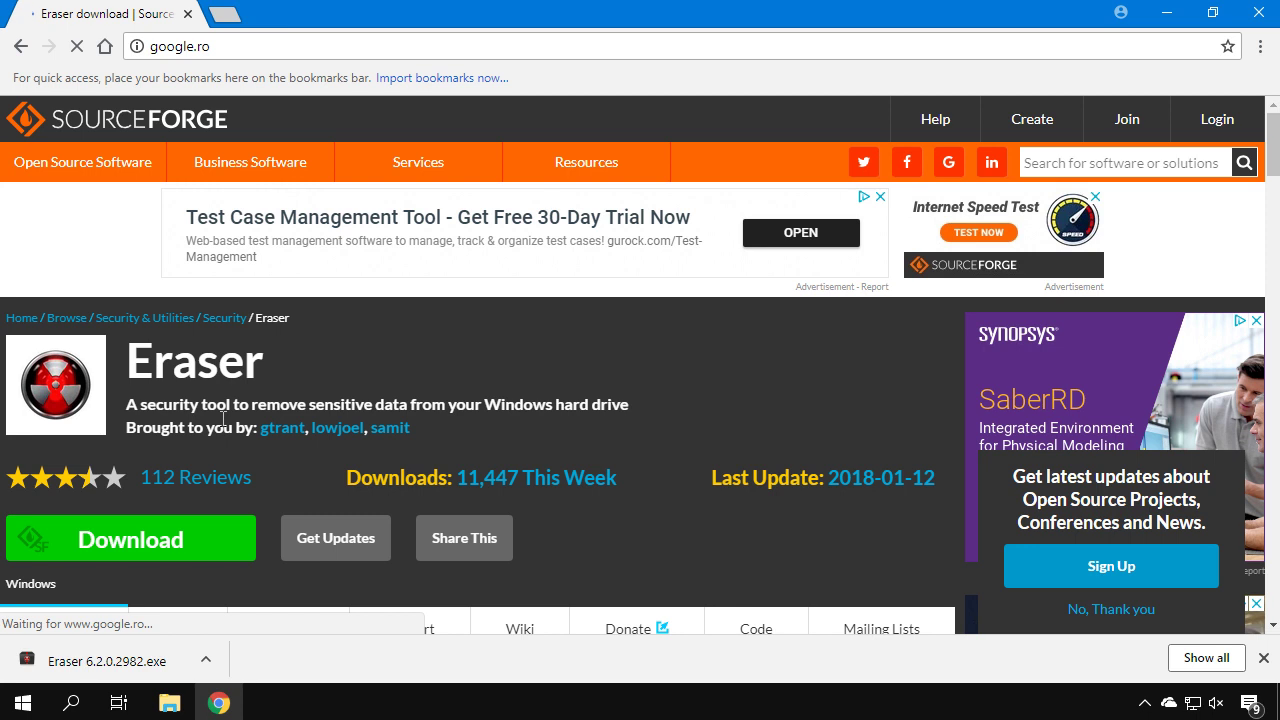
{"action": "left_click", "coordinate": [1263, 658]}
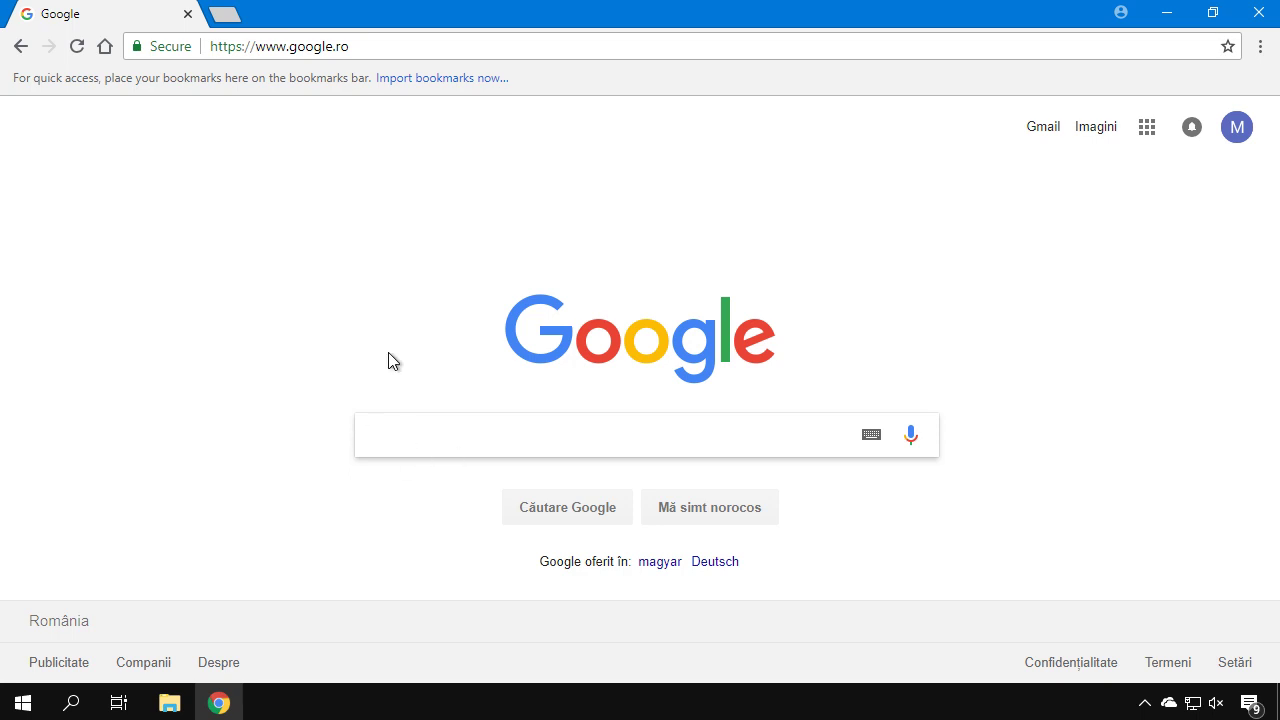
{"action": "type", "text": "tweak now secure delete"}
{"action": "key", "text": "Return"}
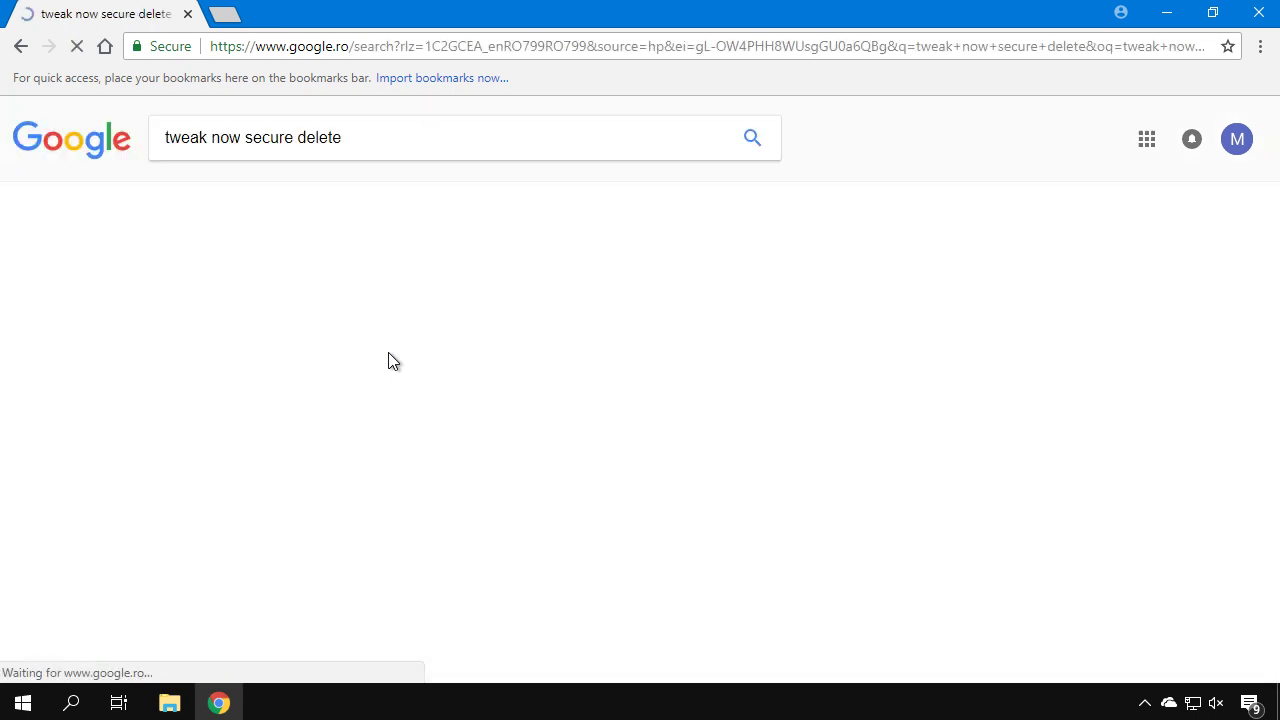
Download SecureDelete.exe from the TweakNow SecureDelete page and open the Downloads folder in File Explorer
{"action": "left_click", "coordinate": [243, 285]}
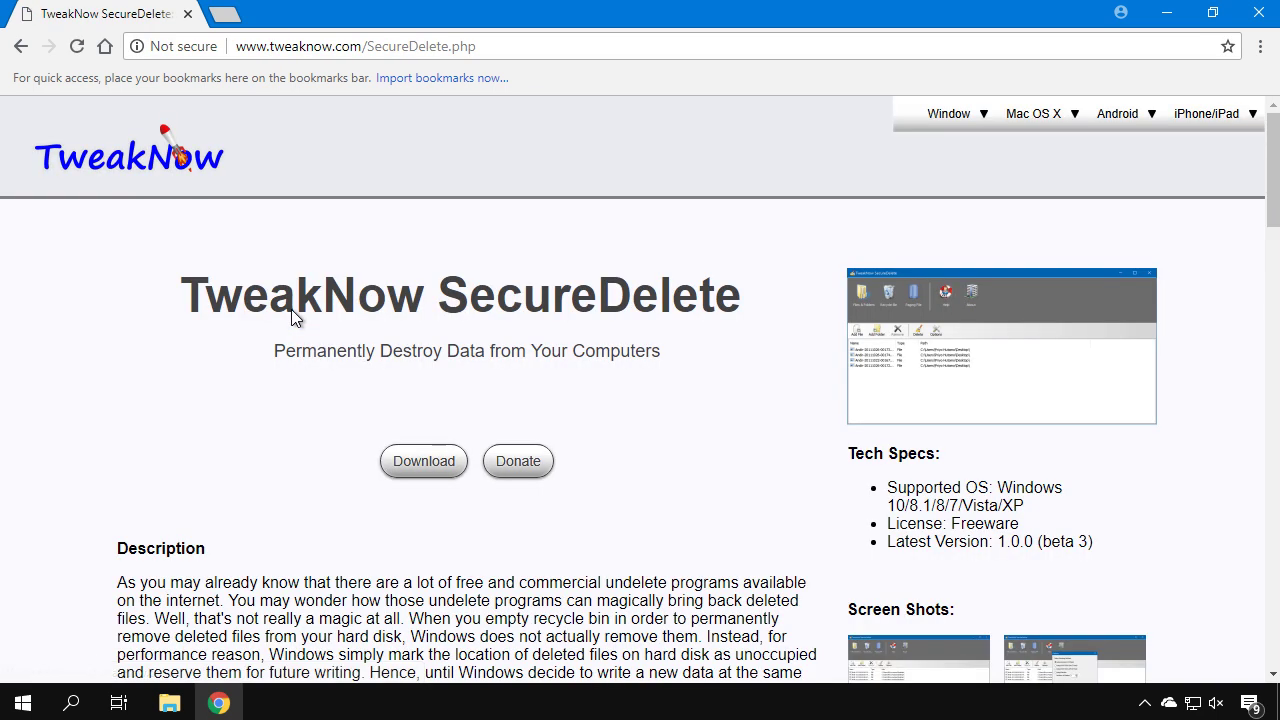
{"action": "left_click", "coordinate": [424, 462]}
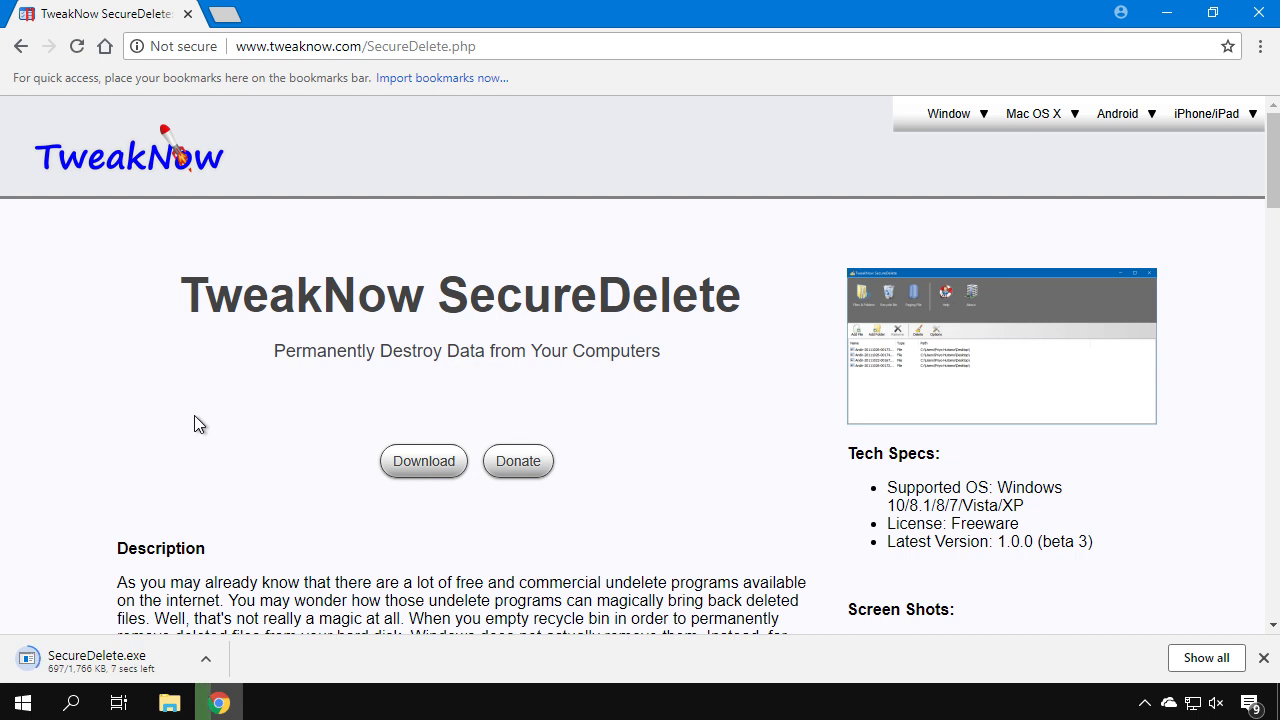
{"action": "left_click", "coordinate": [169, 703]}
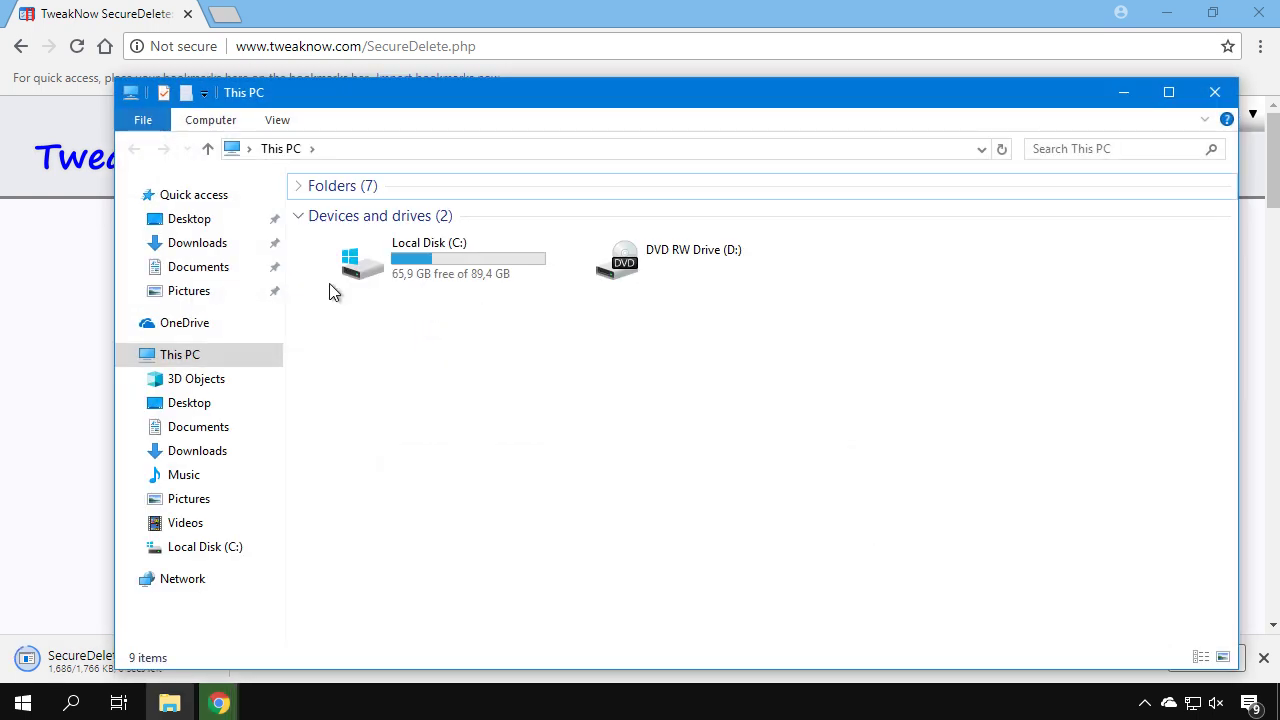
{"action": "left_click", "coordinate": [200, 243]}
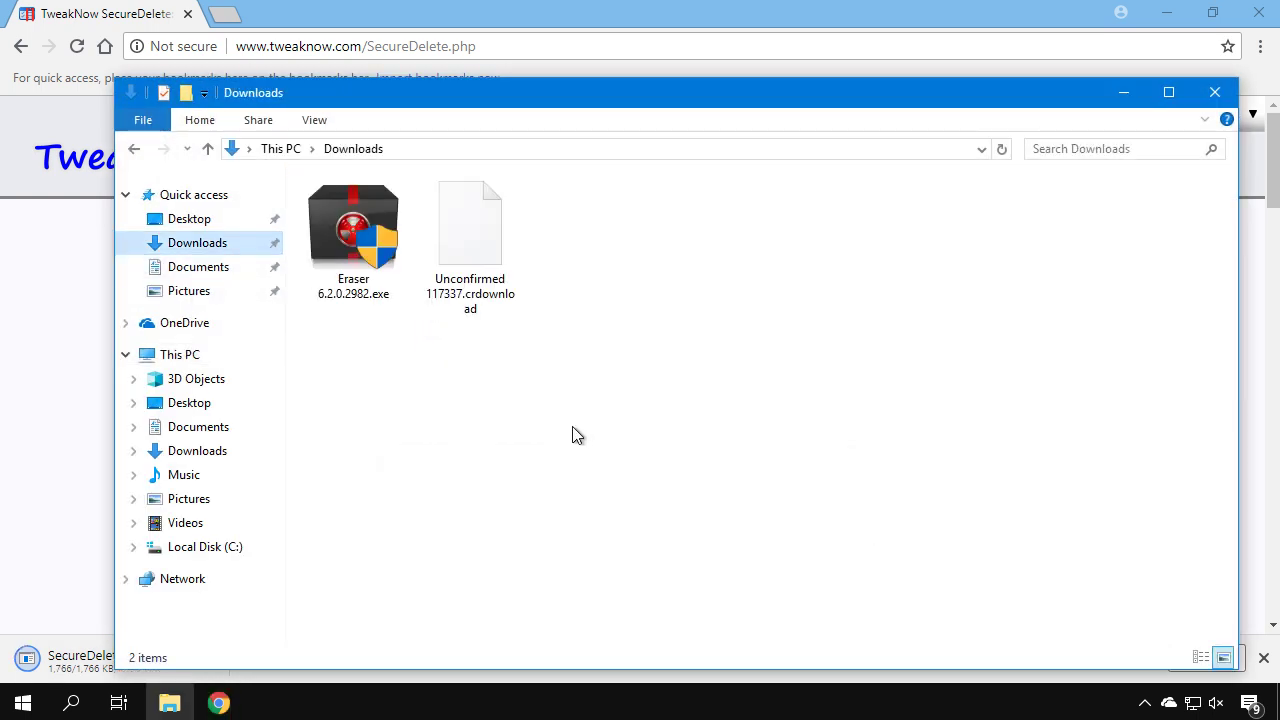
Minimize the browser, run SecureDelete.exe as administrator with permission granted, and close the Downloads window
{"action": "left_click", "coordinate": [1172, 30]}
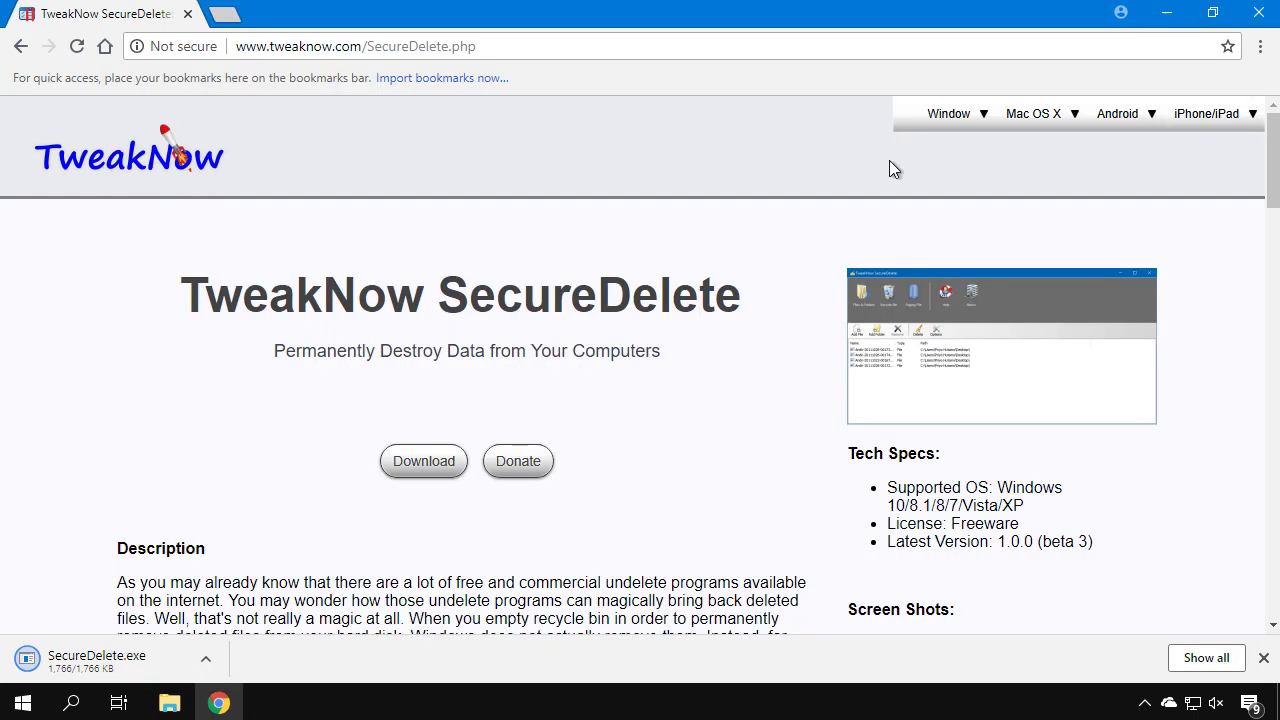
{"action": "left_click", "coordinate": [1152, 16]}
{"action": "left_click", "coordinate": [470, 246]}
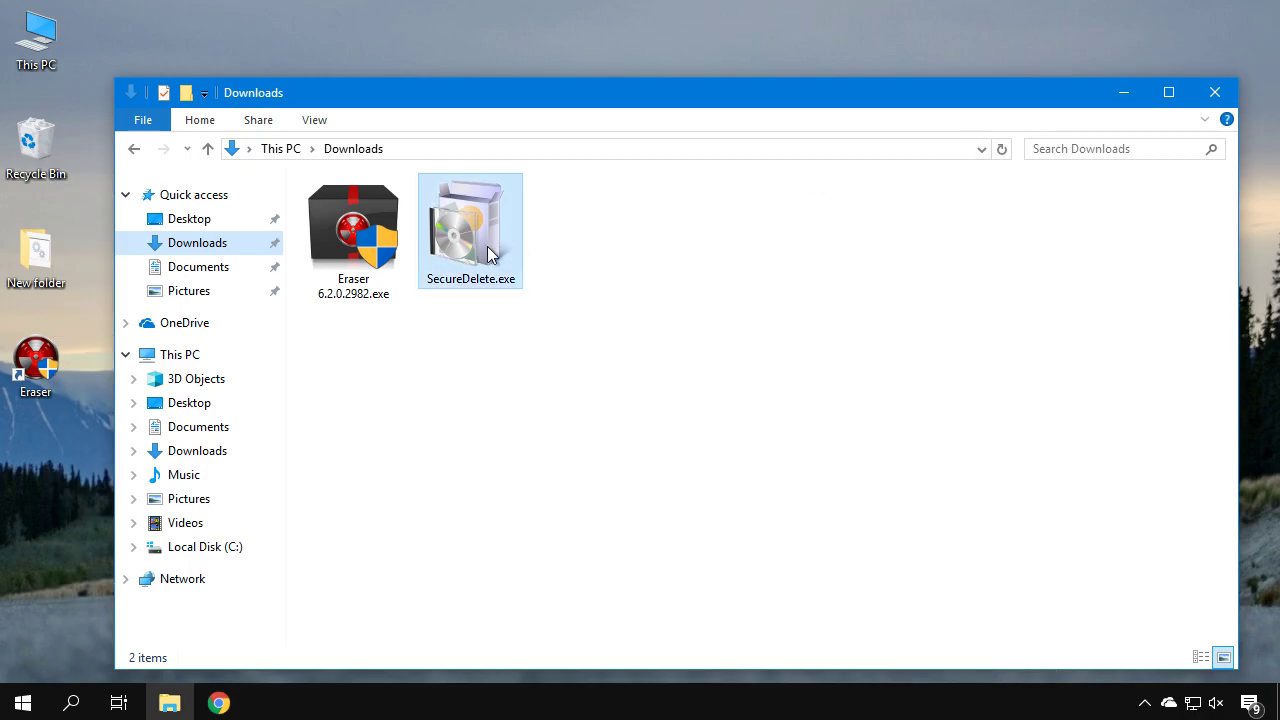
{"action": "right_click", "coordinate": [489, 246]}
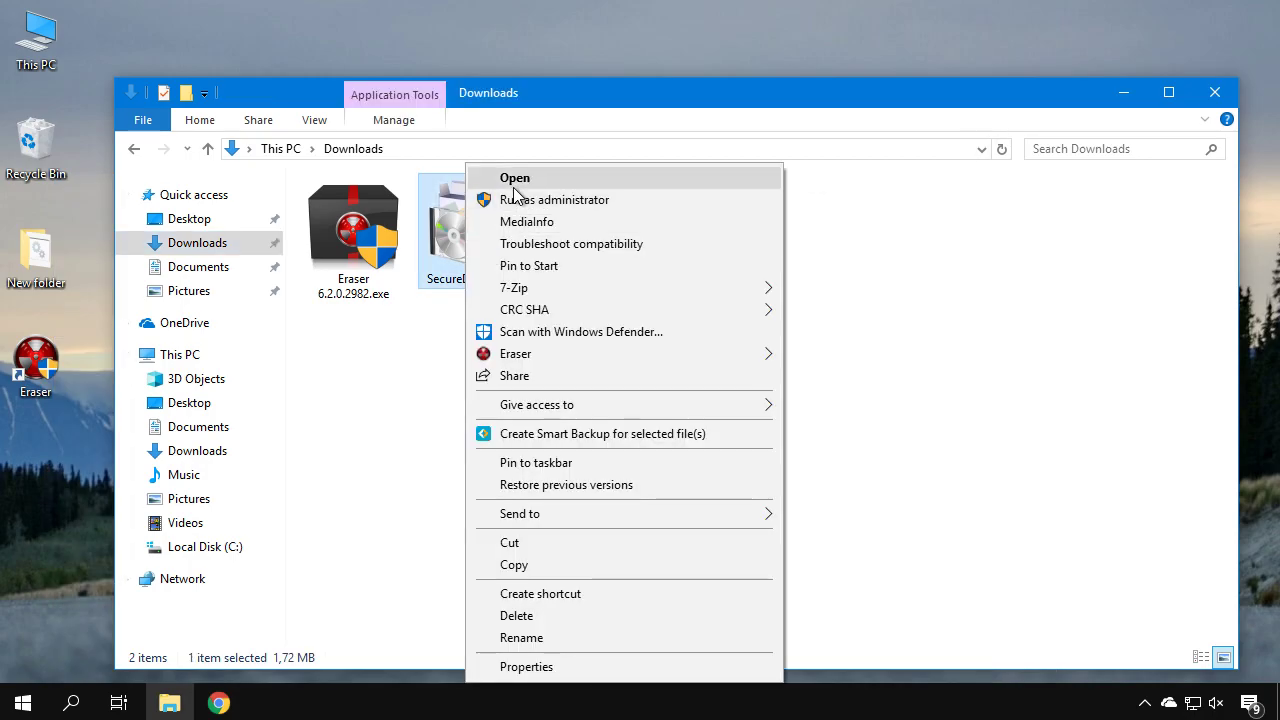
{"action": "left_click", "coordinate": [503, 200]}
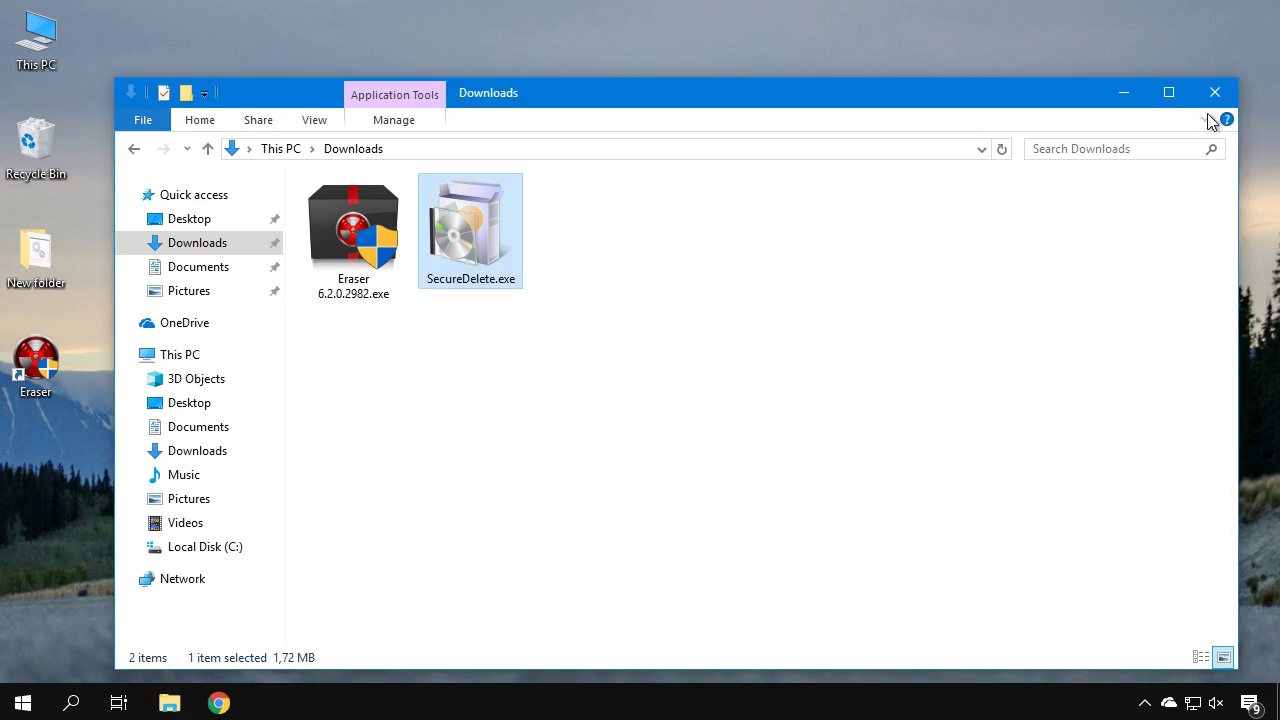
{"action": "left_click", "coordinate": [560, 500]}
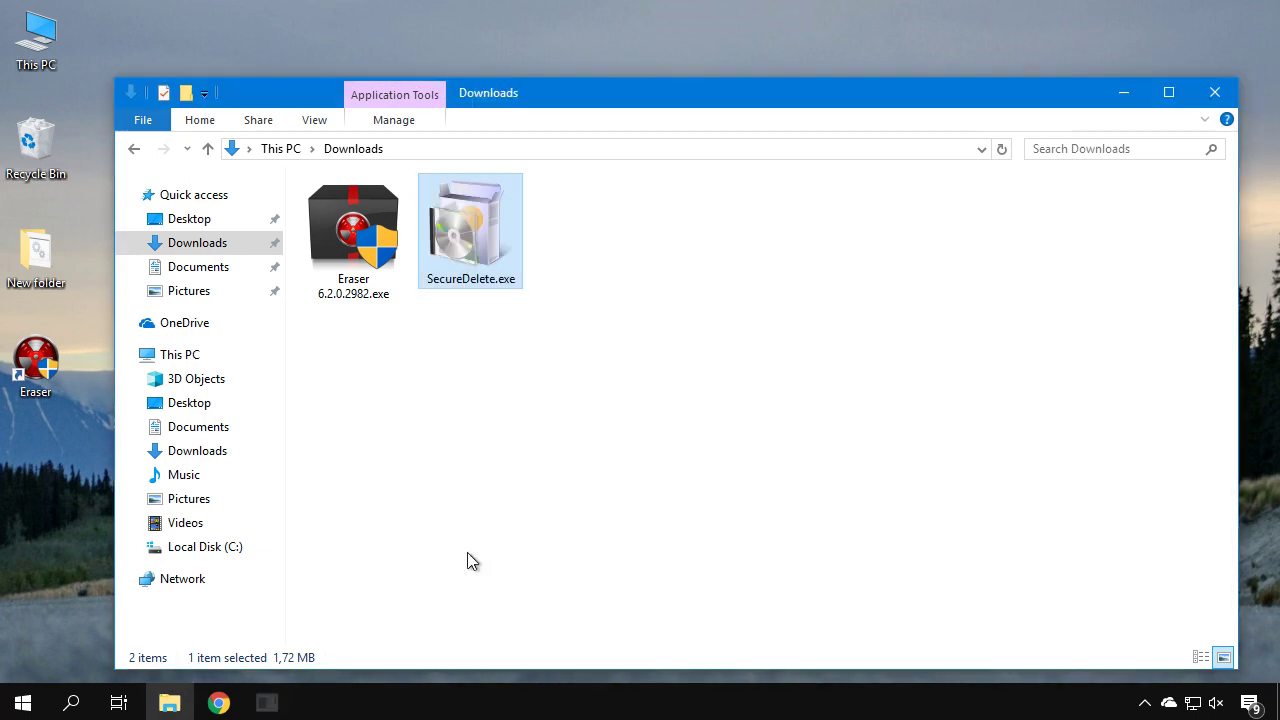
{"action": "left_click", "coordinate": [1216, 88]}
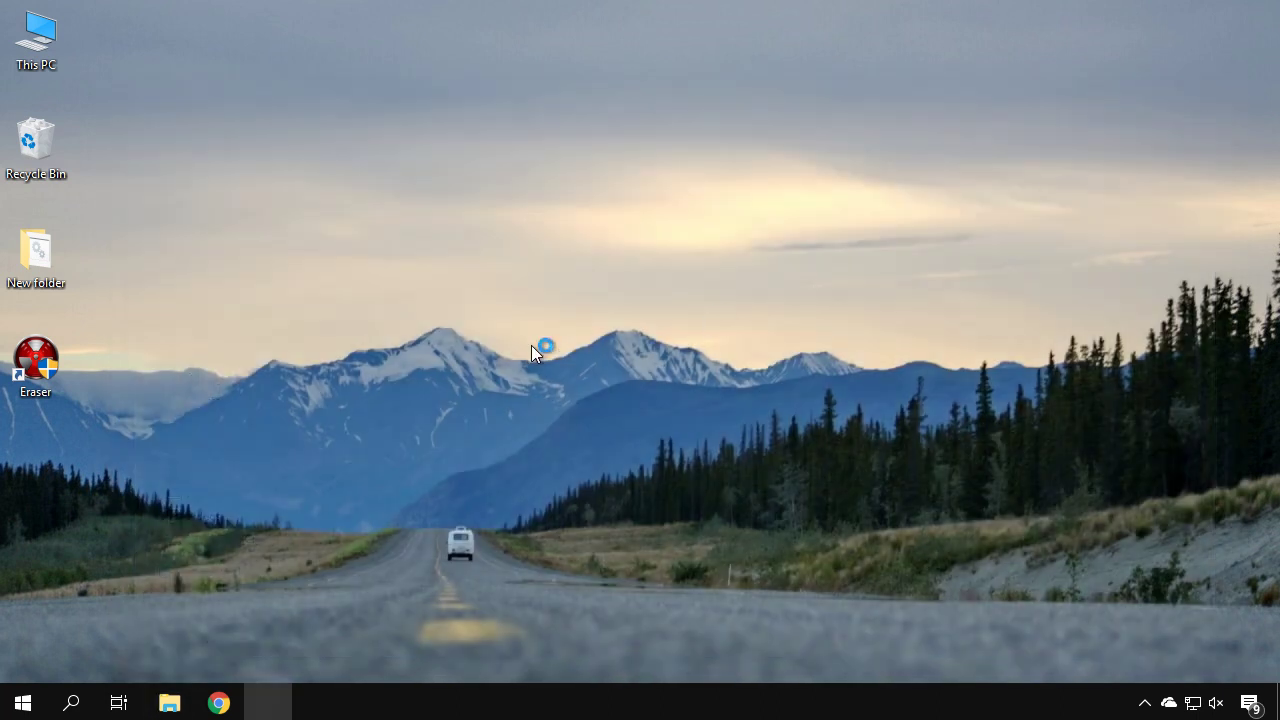
Accept the licence and complete a full installation of TweakNow SecureDelete in C:\Program Files\TweakNow SecureDelete, without launching the program
{"action": "left_click", "coordinate": [745, 511]}
{"action": "left_click", "coordinate": [540, 451]}
{"action": "left_click", "coordinate": [764, 516]}
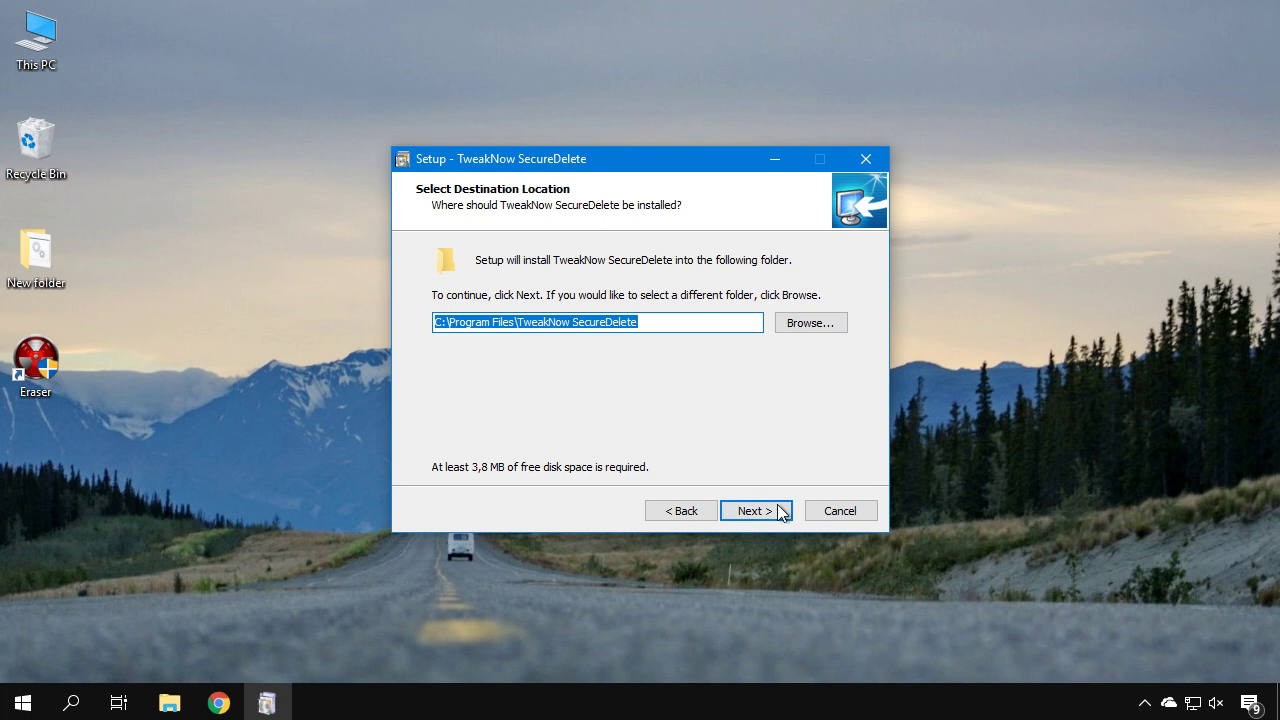
{"action": "left_click", "coordinate": [779, 505]}
{"action": "left_click", "coordinate": [754, 519]}
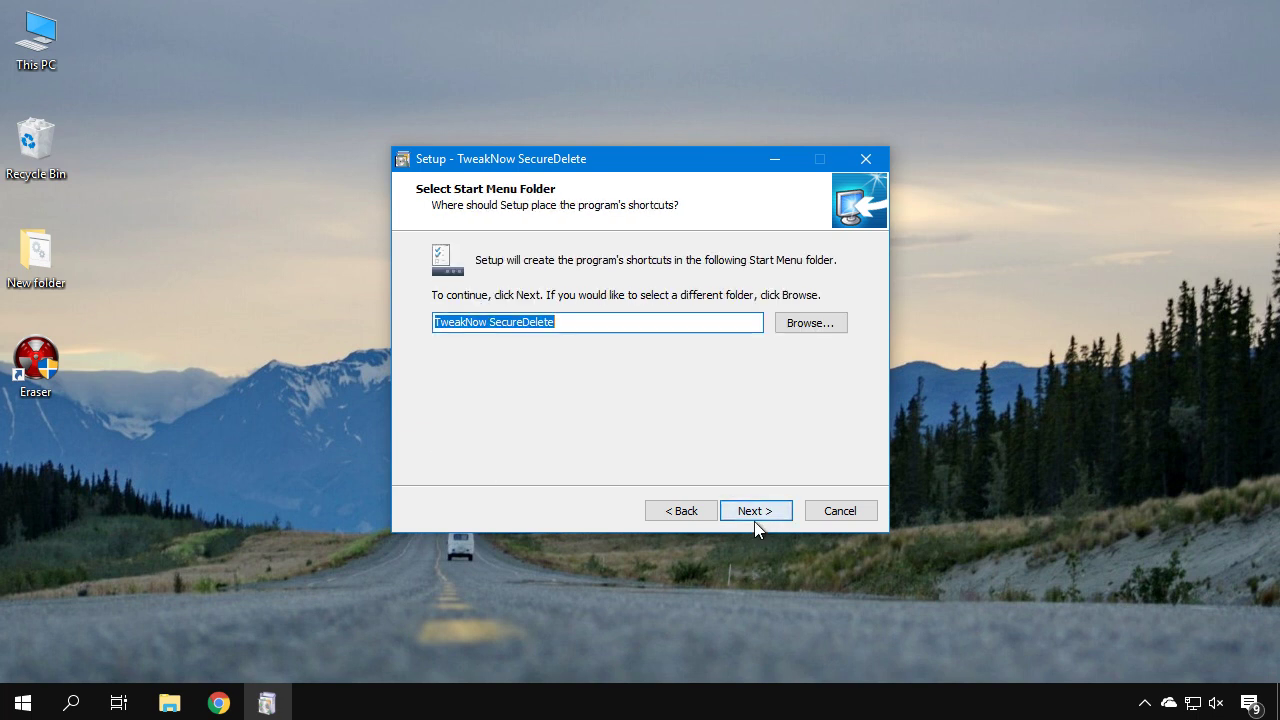
{"action": "left_click", "coordinate": [754, 518]}
{"action": "left_click", "coordinate": [770, 512]}
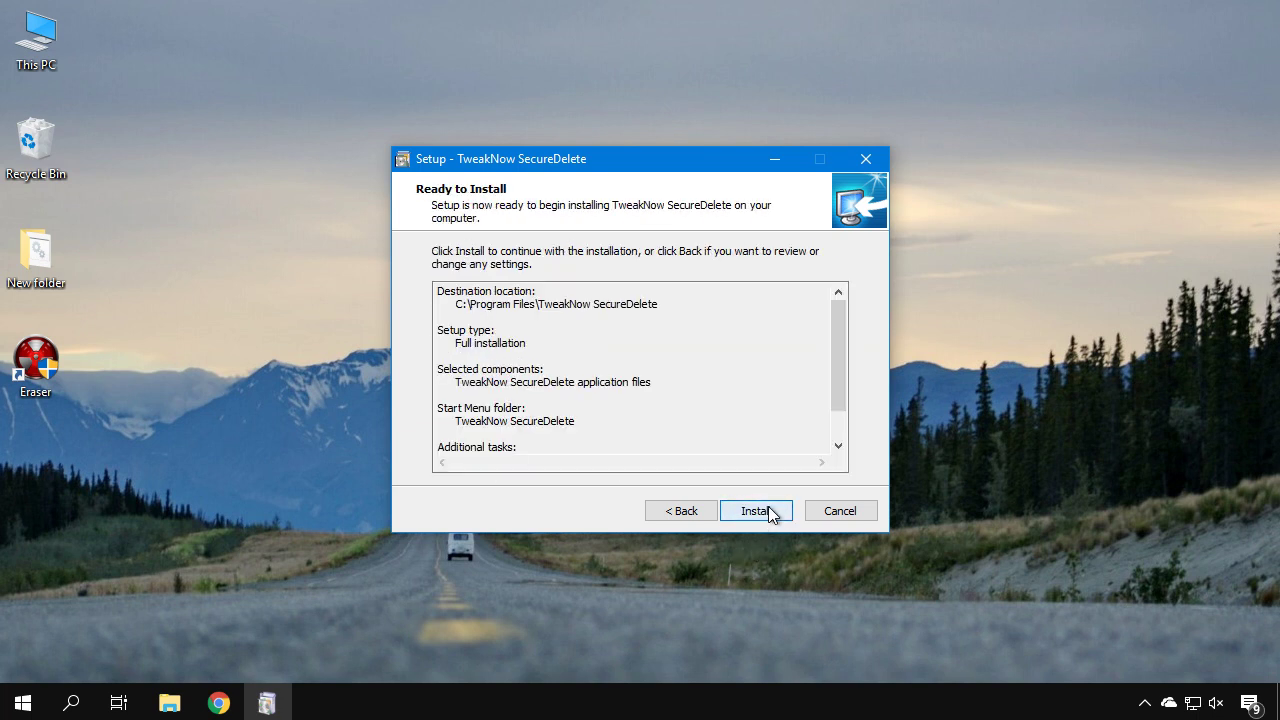
{"action": "left_click", "coordinate": [773, 513]}
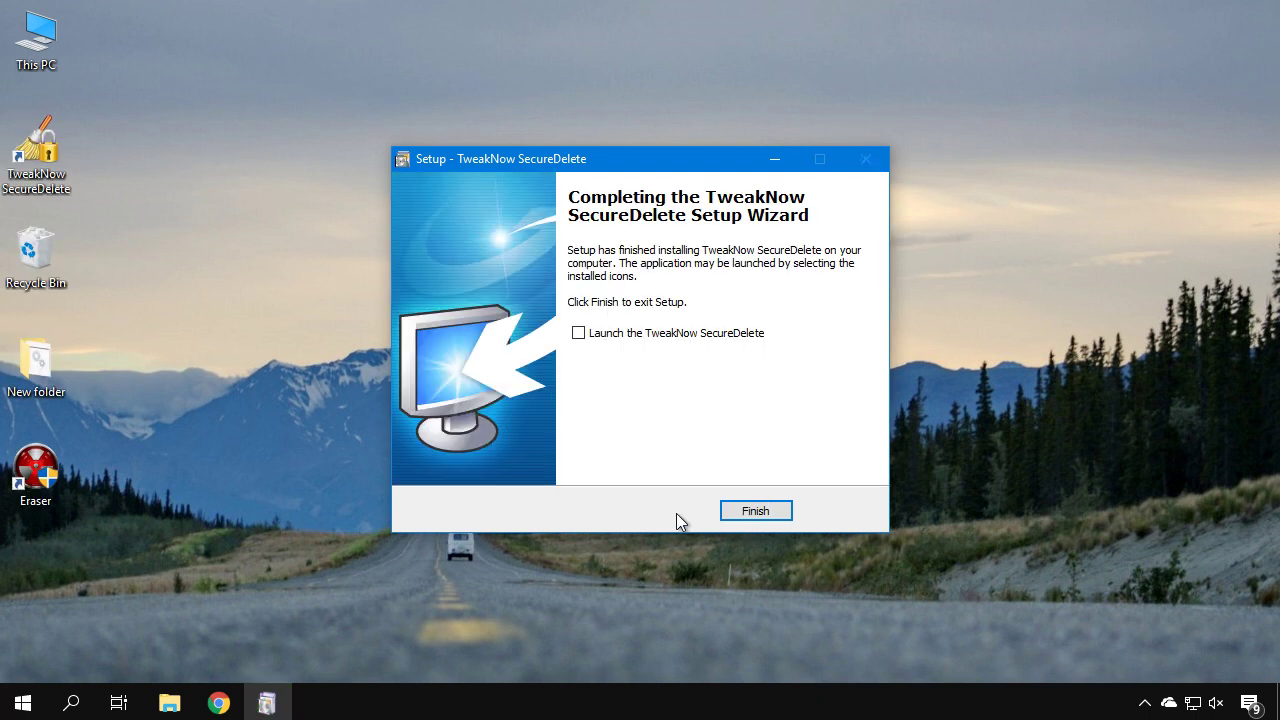
{"action": "left_click", "coordinate": [740, 509]}
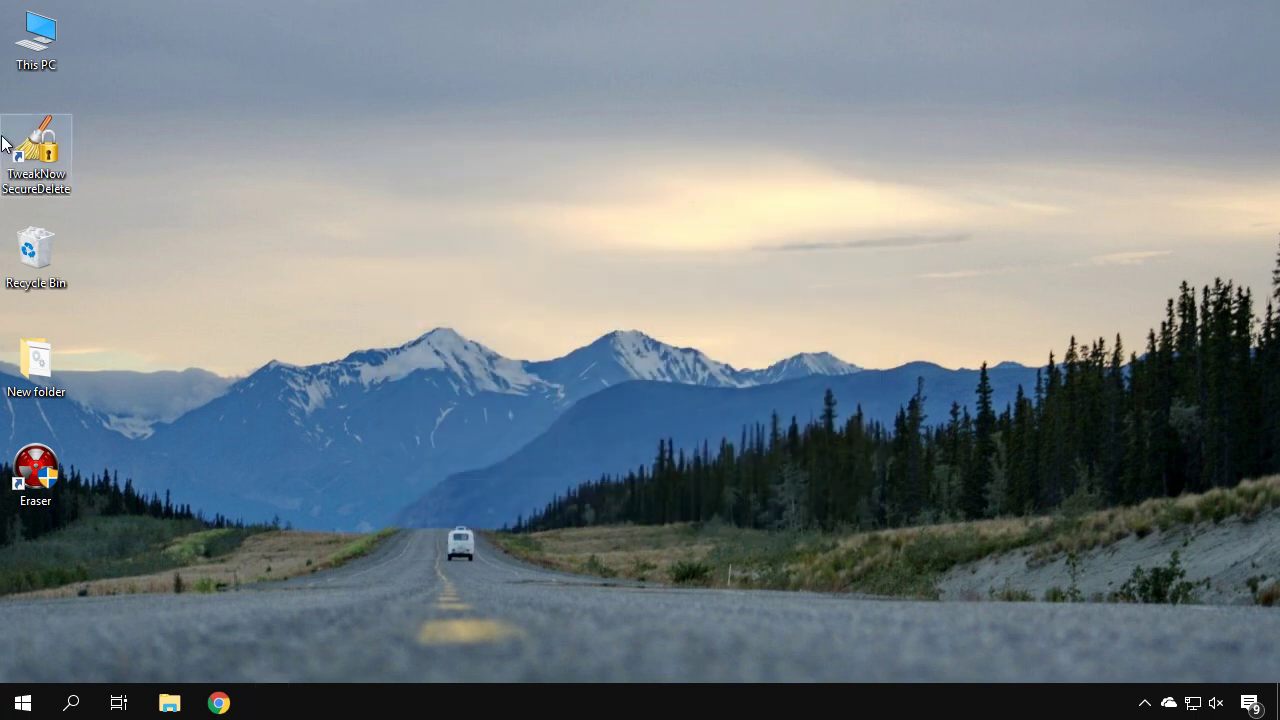
Create another new text document on the desktop, below the Eraser shortcut
{"action": "right_click", "coordinate": [42, 549]}
{"action": "mouse_move", "coordinate": [364, 486]}
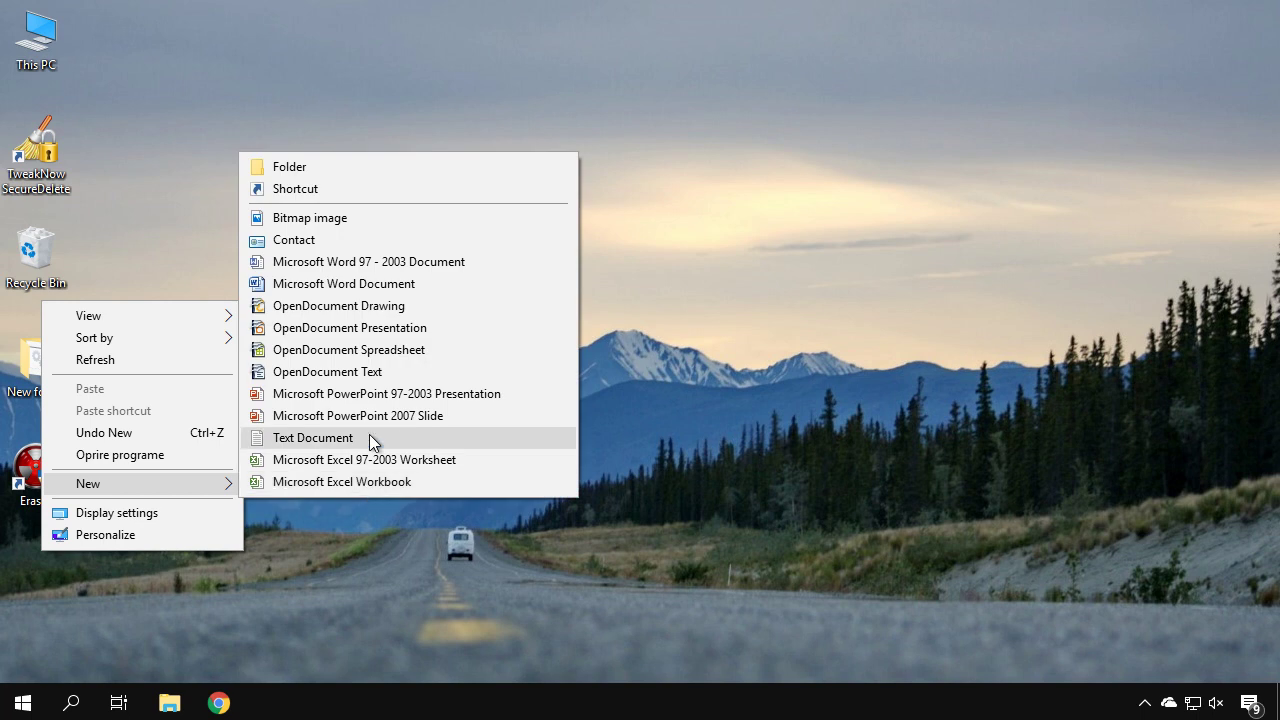
{"action": "left_click", "coordinate": [357, 440]}
{"action": "left_click", "coordinate": [48, 594]}
Check the actions offered for the new text document, dismiss them and launch TweakNow SecureDelete
{"action": "right_click", "coordinate": [48, 594]}
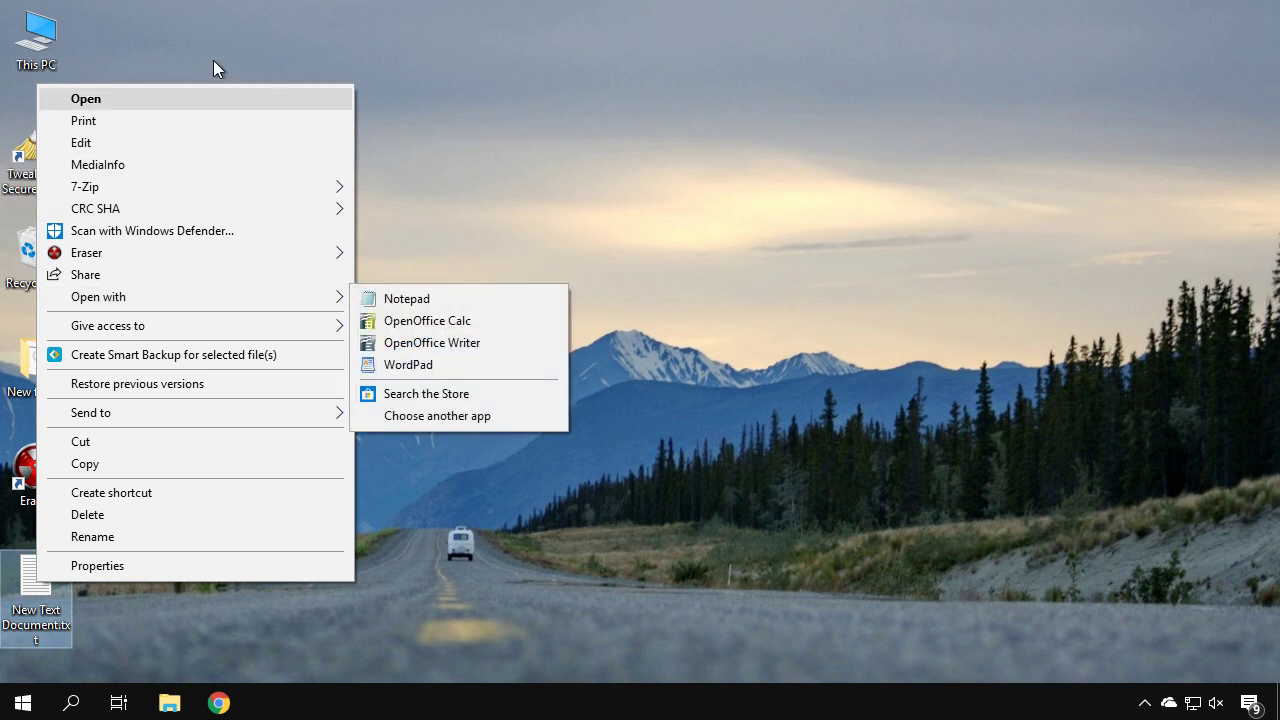
{"action": "left_click", "coordinate": [589, 347]}
{"action": "double_click", "coordinate": [59, 149]}
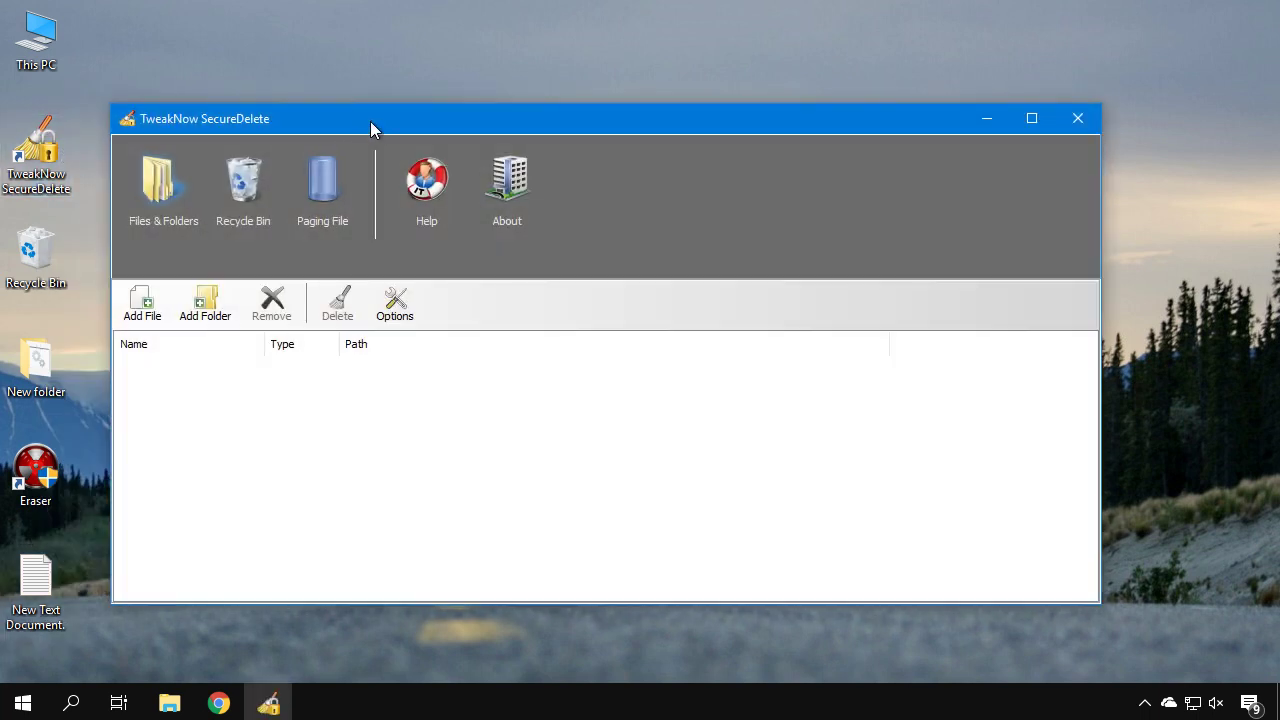
Review the Recycle Bin and Paging File sections of SecureDelete, including the choices for clearing the paging file at shutdown
{"action": "left_click_drag", "start_coordinate": [371, 121], "coordinate": [479, 51]}
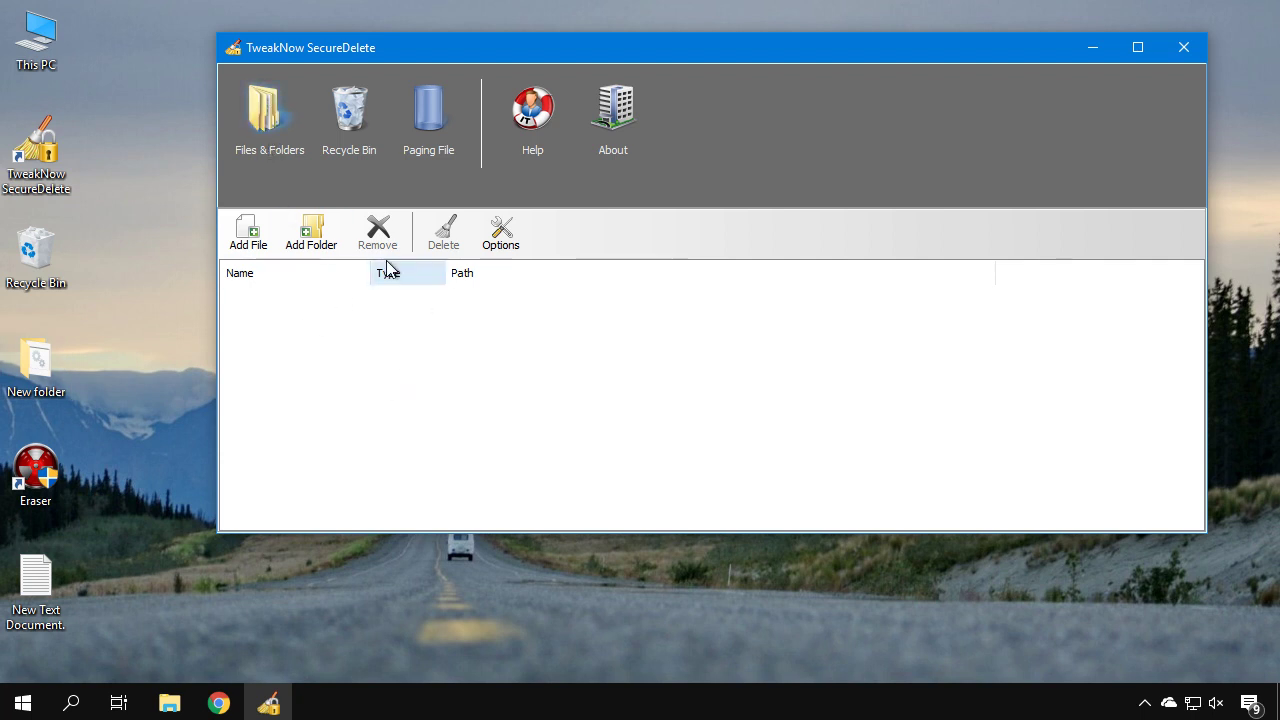
{"action": "left_click", "coordinate": [346, 118]}
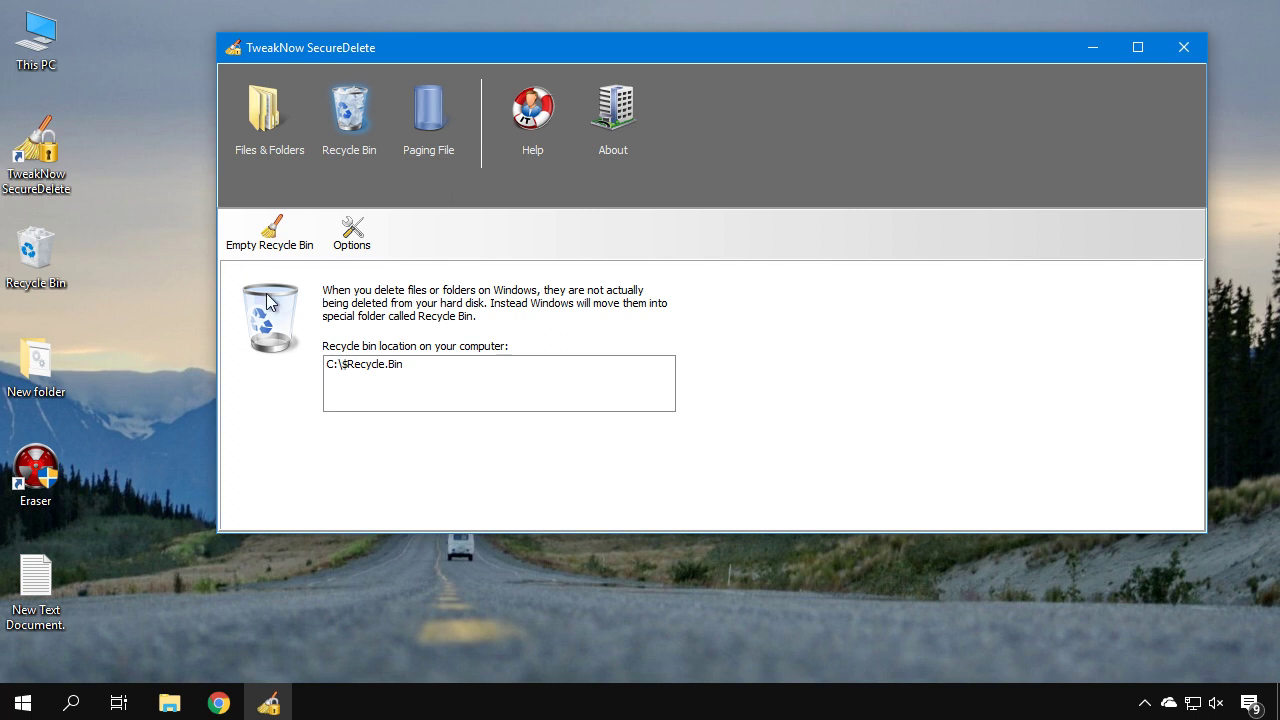
{"action": "left_click", "coordinate": [422, 110]}
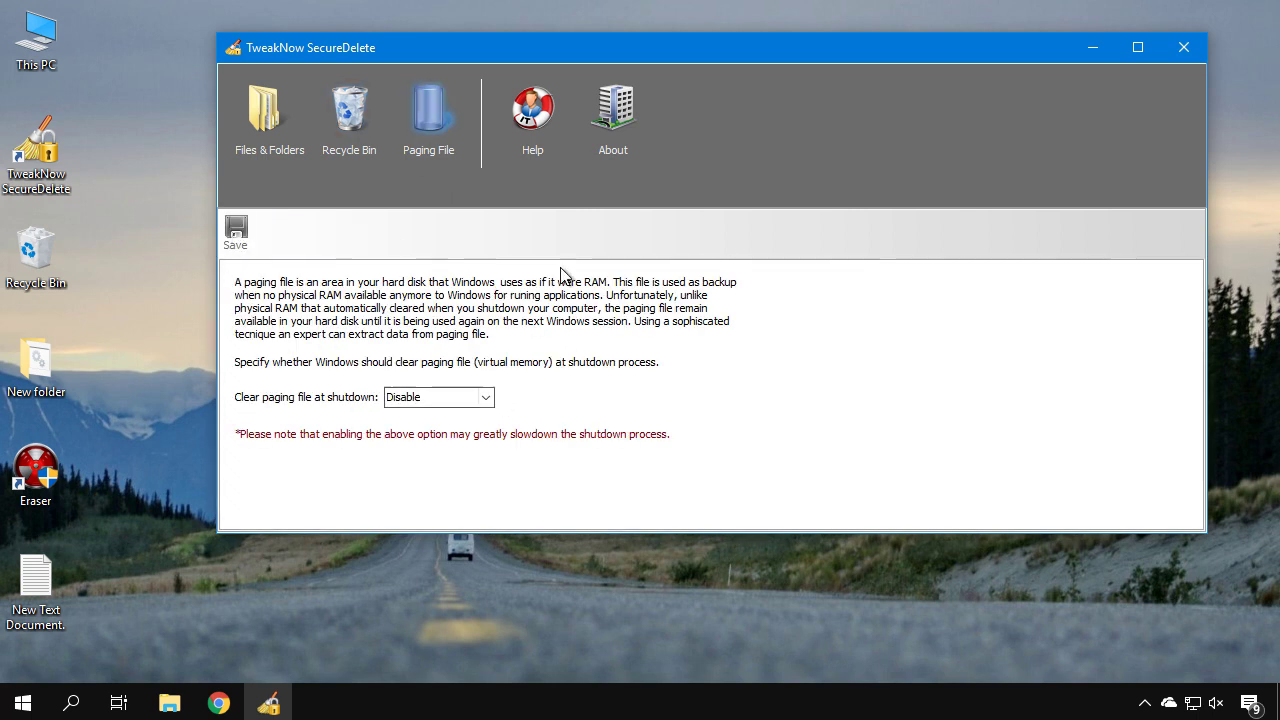
{"action": "left_click", "coordinate": [408, 400]}
{"action": "left_click", "coordinate": [486, 398]}
{"action": "left_click", "coordinate": [343, 383]}
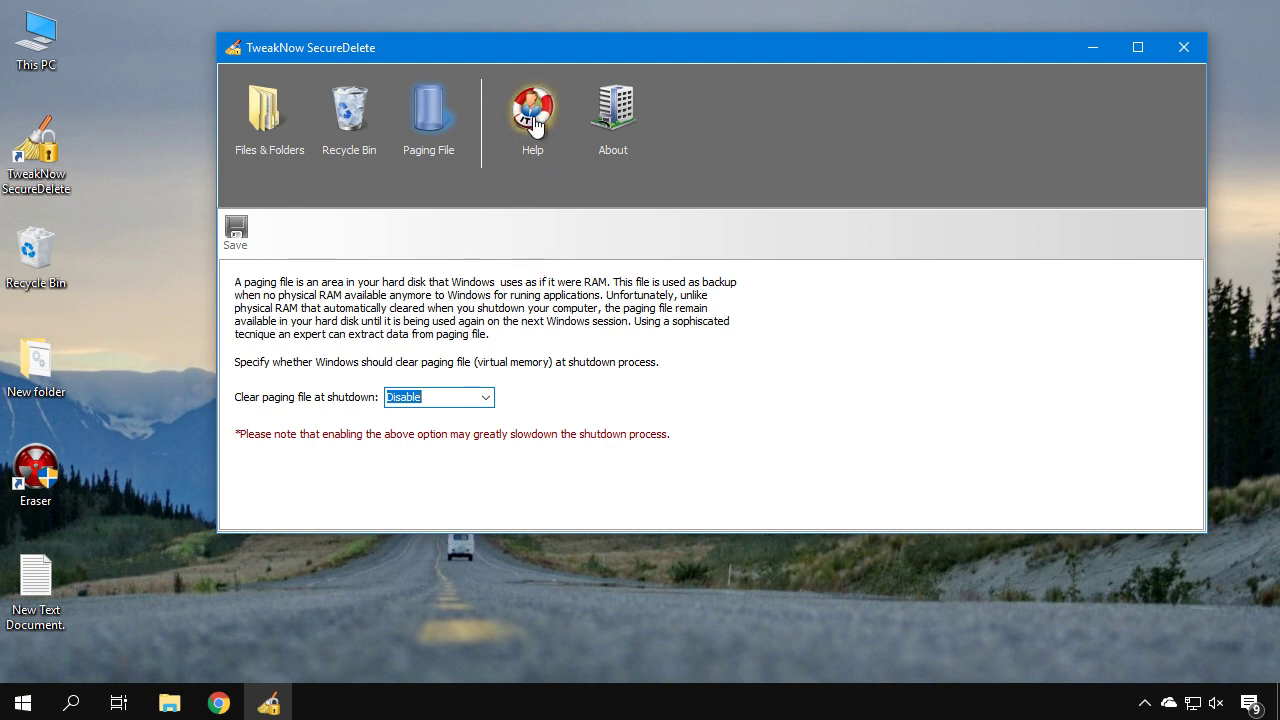
Return to Files & Folders, check the available shredding methods in its options and dismiss them without changes
{"action": "left_click", "coordinate": [266, 112]}
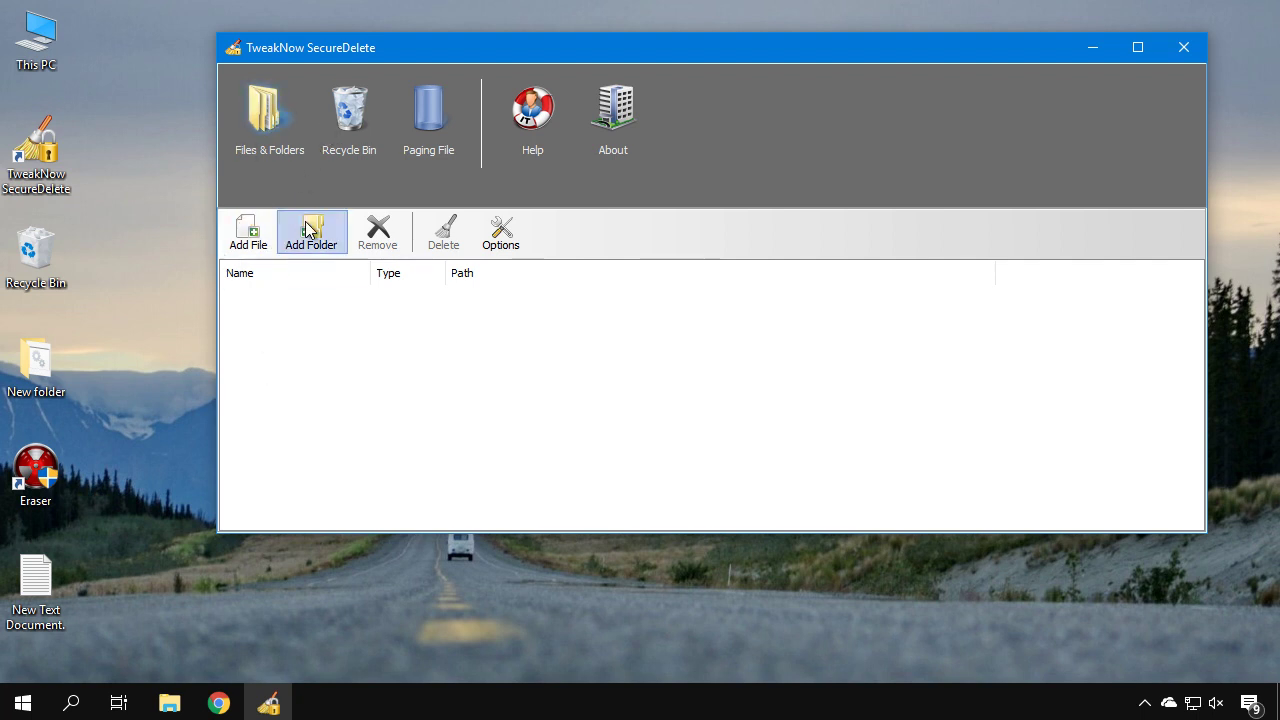
{"action": "left_click", "coordinate": [500, 235]}
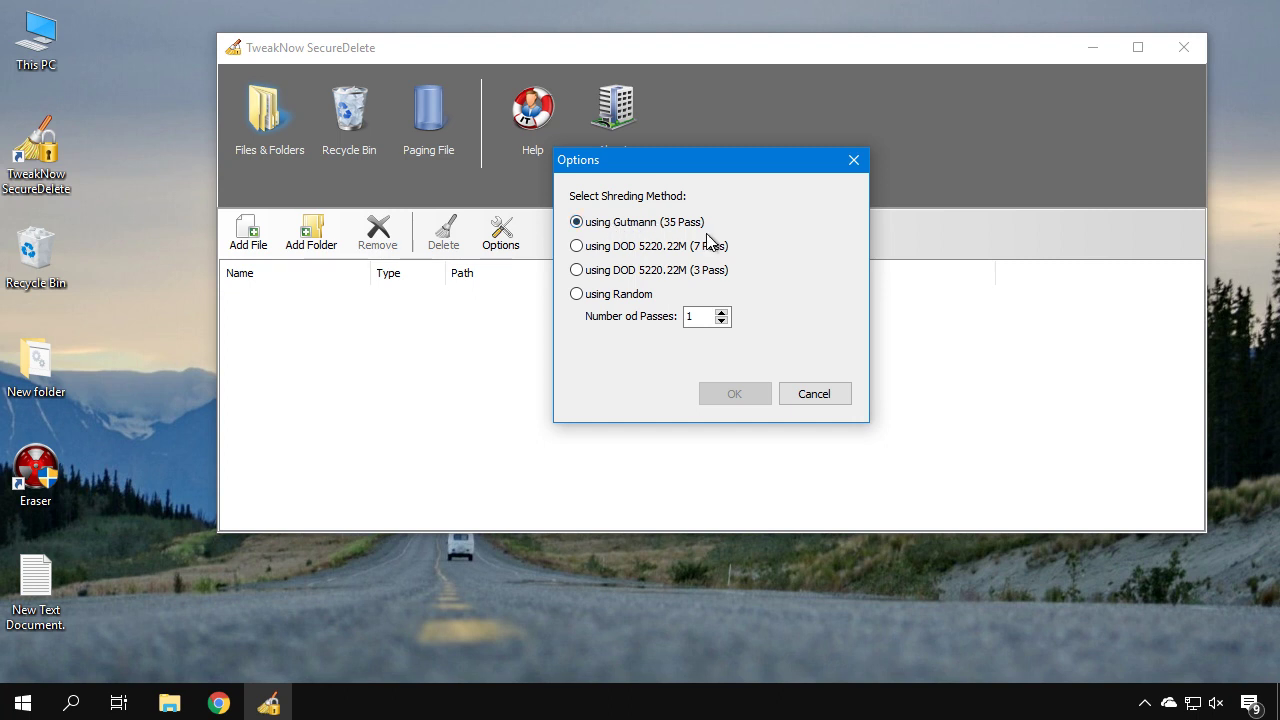
{"action": "left_click", "coordinate": [850, 166]}
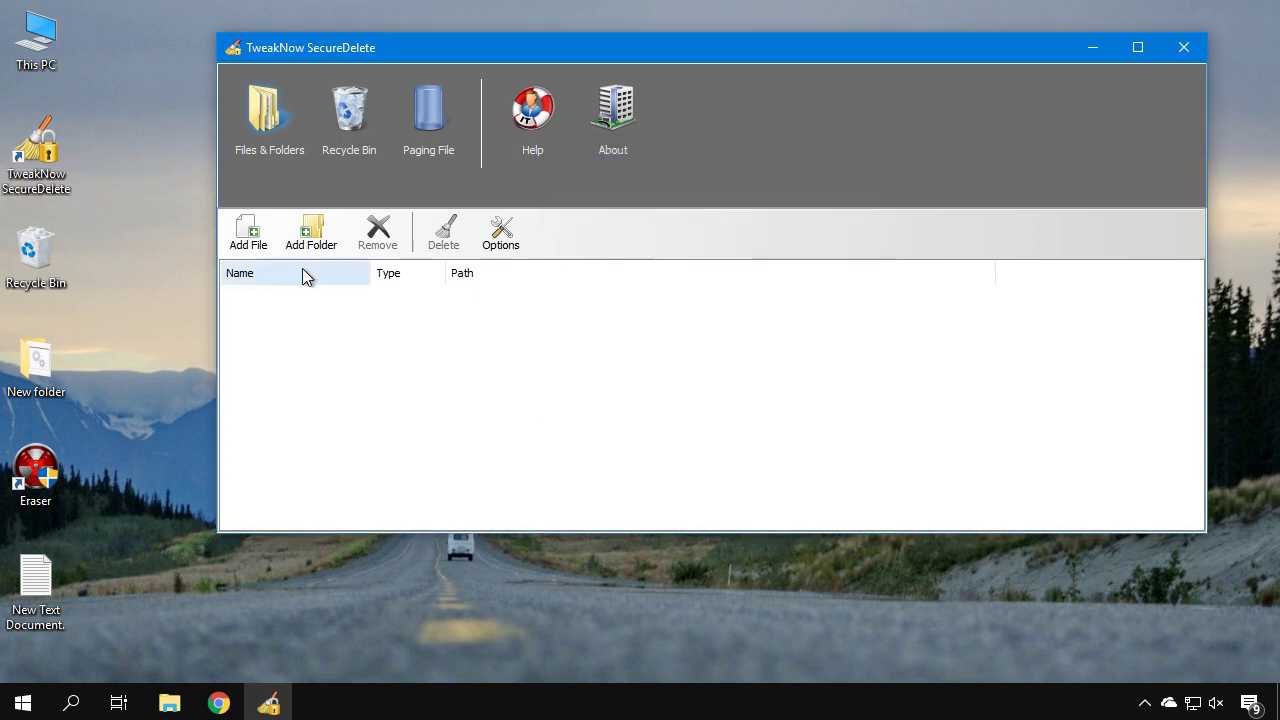
Check the file selection dialog for adding a file, cancel it and close TweakNow SecureDelete
{"action": "left_click", "coordinate": [248, 232]}
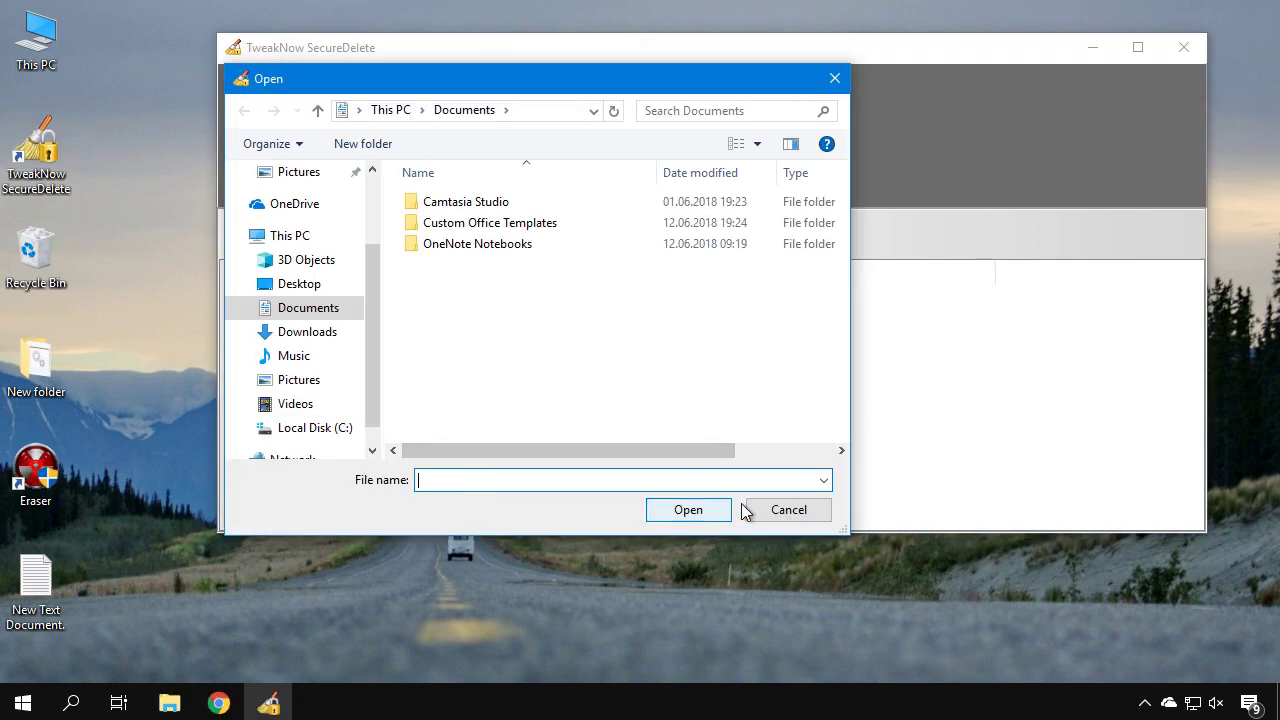
{"action": "left_click", "coordinate": [789, 509]}
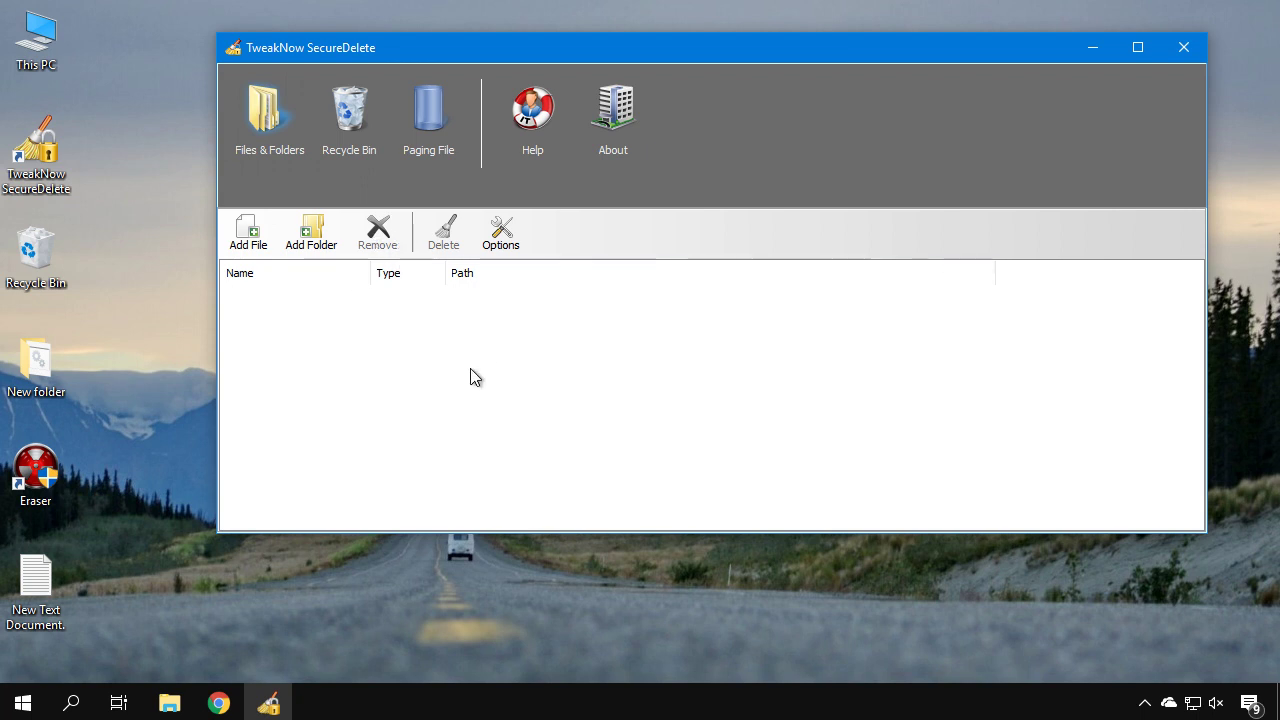
{"action": "left_click", "coordinate": [1176, 53]}
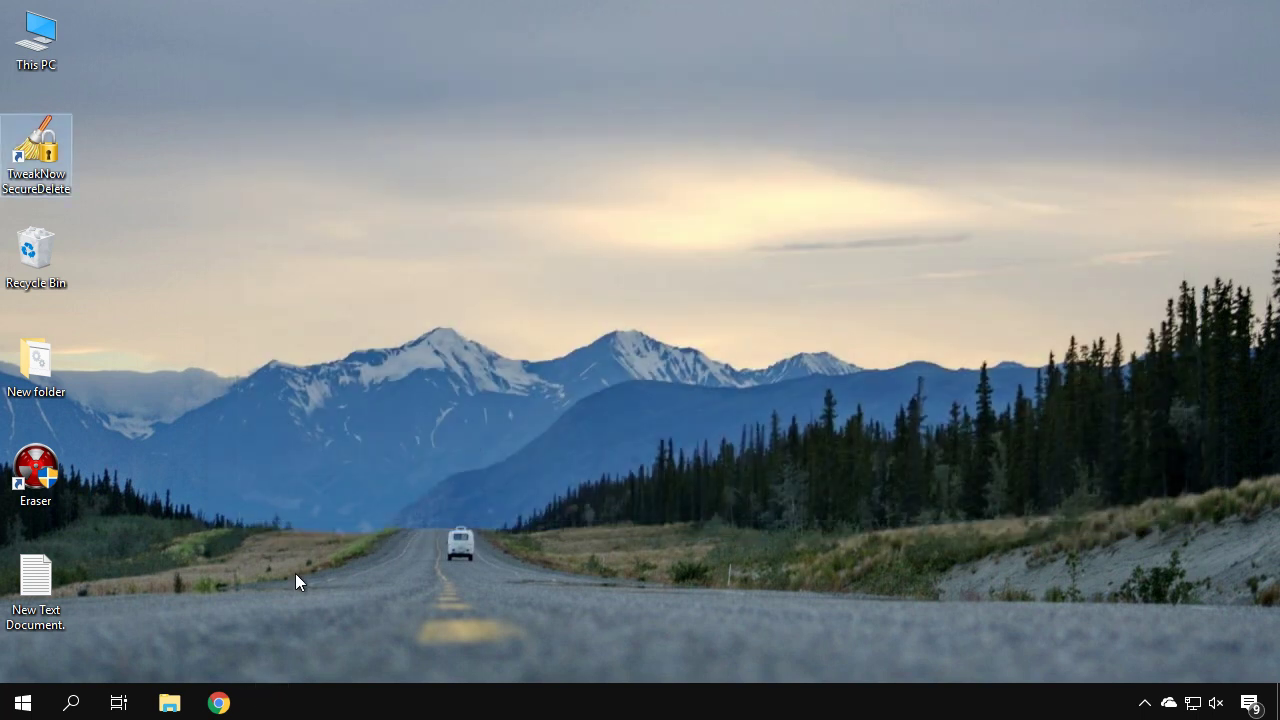
Switch to Chrome, go to the Google home page, dismiss the finished download bar and search for "bleach bit"
{"action": "left_click", "coordinate": [218, 703]}
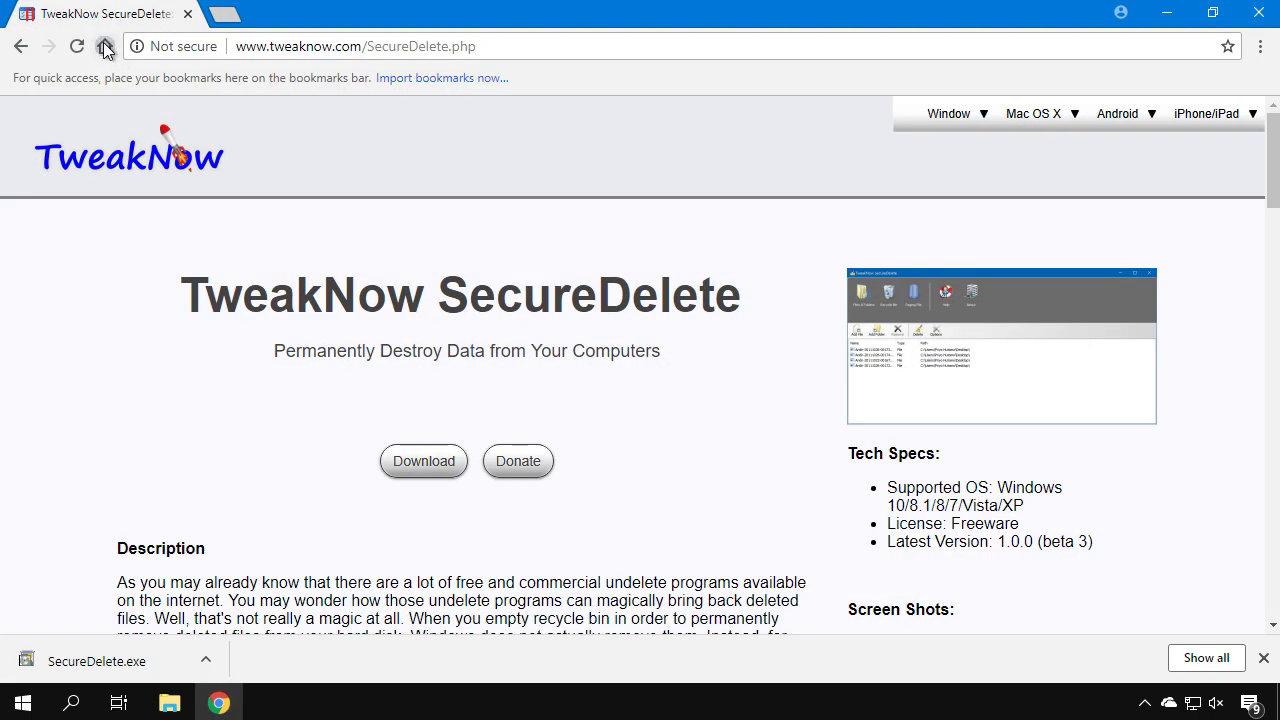
{"action": "left_click", "coordinate": [105, 46]}
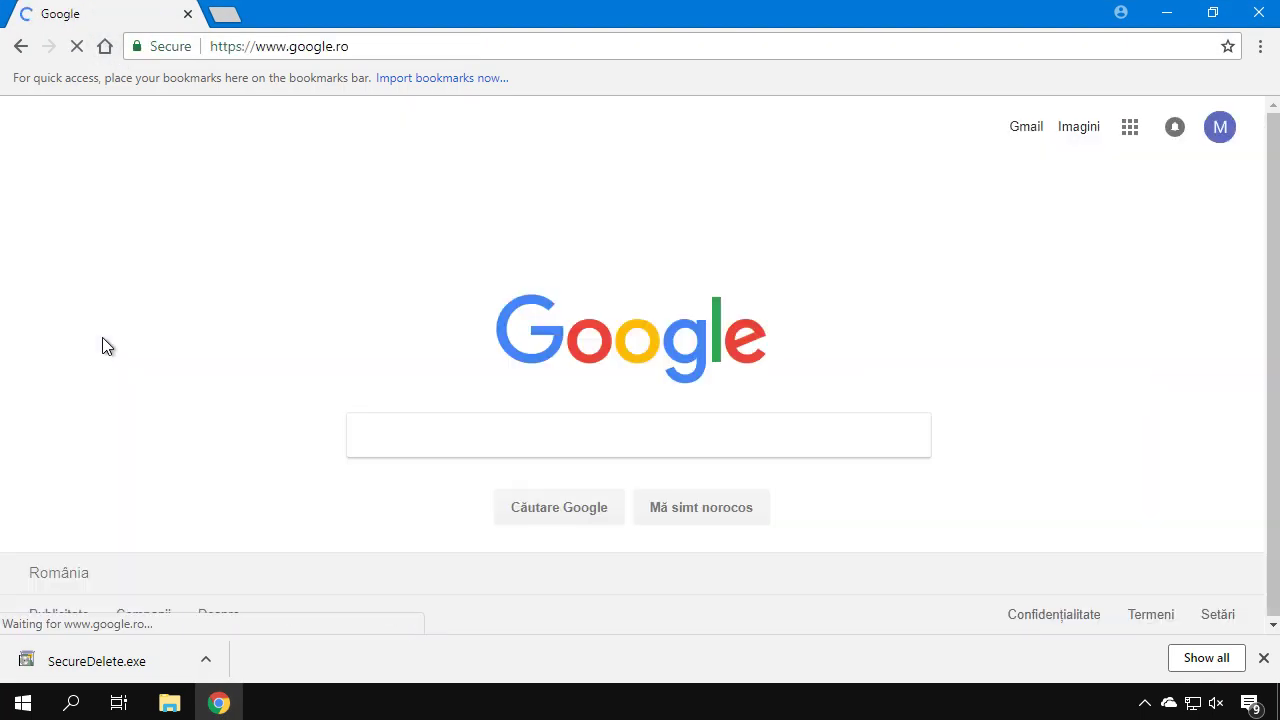
{"action": "left_click", "coordinate": [1264, 658]}
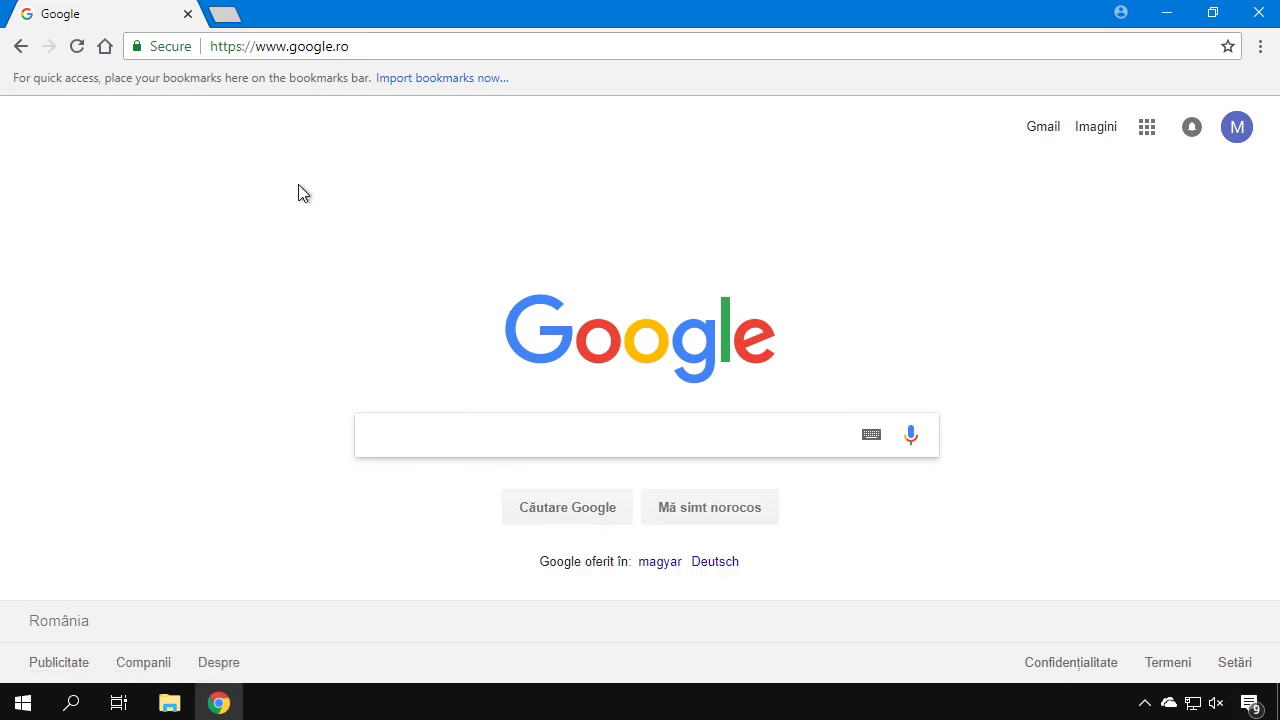
{"action": "type", "text": "bleac"}
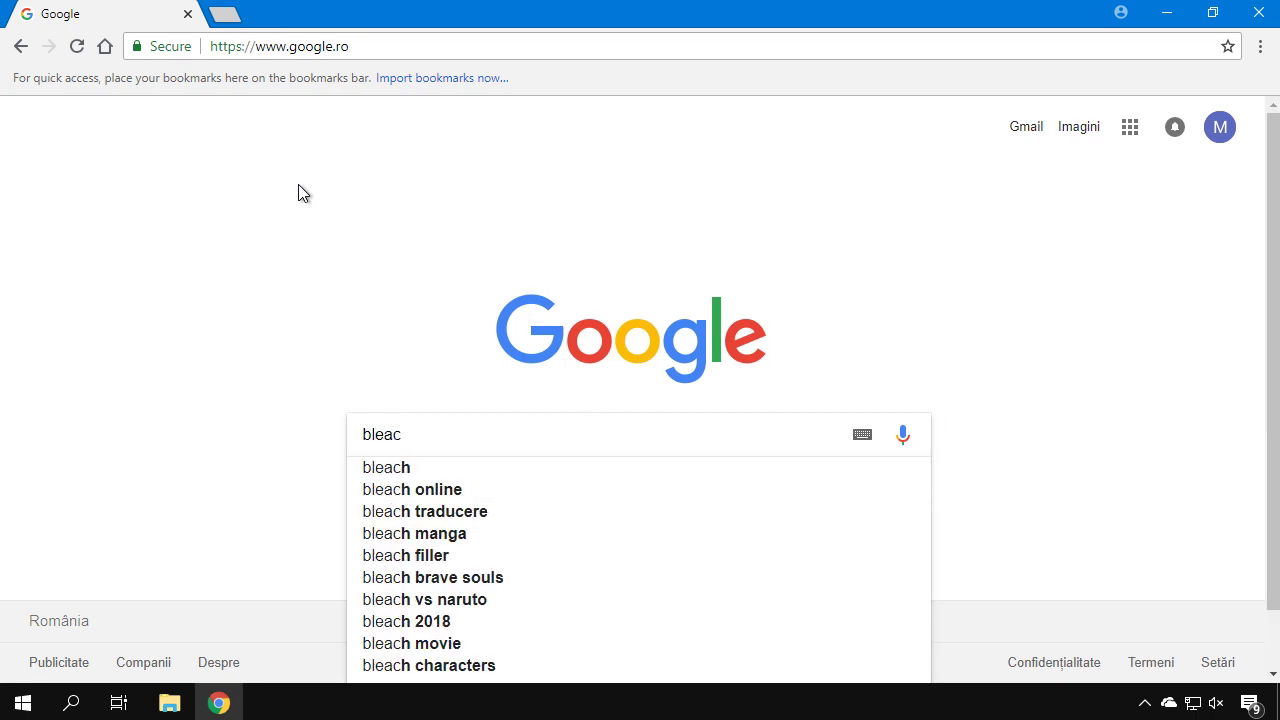
{"action": "type", "text": "h bit"}
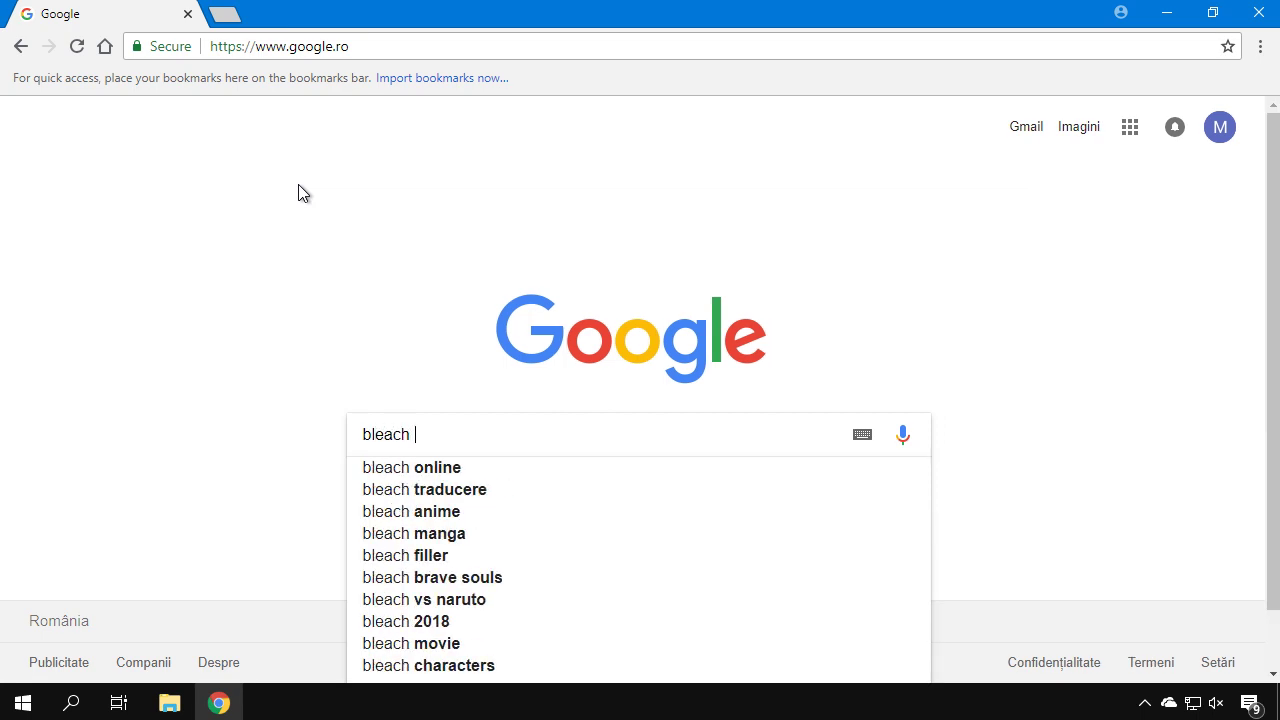
{"action": "key", "text": "Return"}
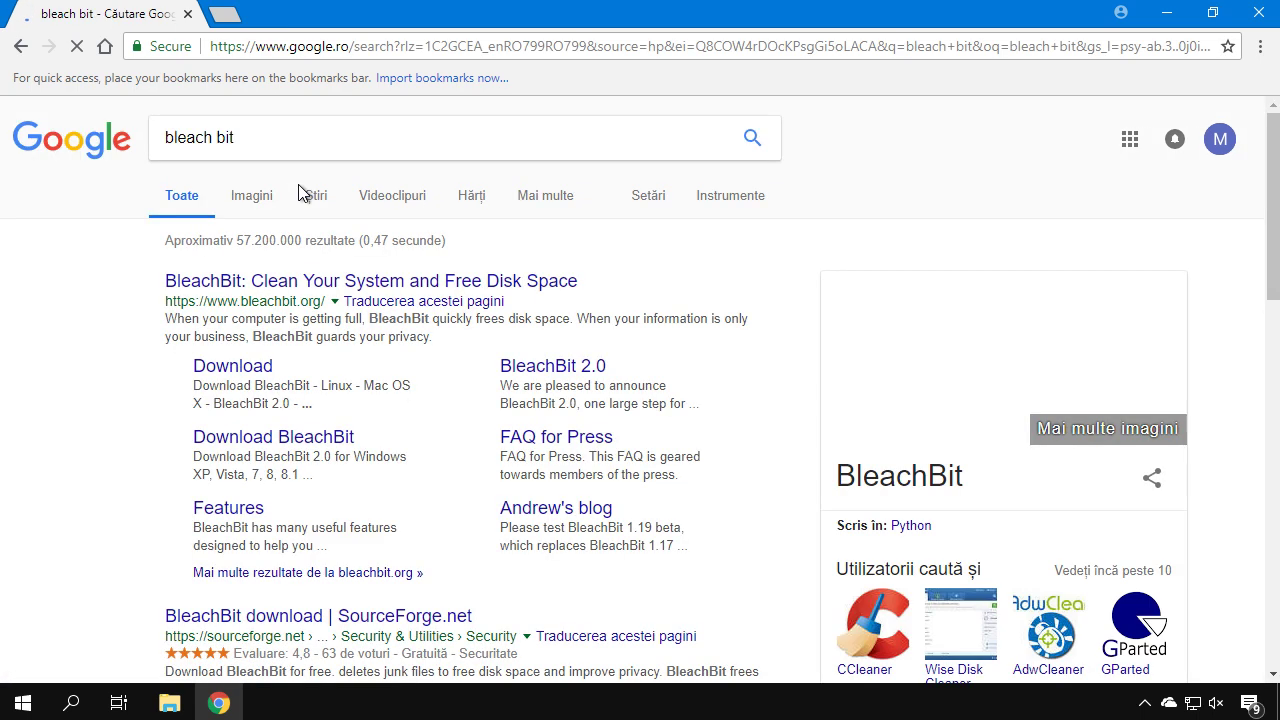
Open the official BleachBit website and download the portable version of BleachBit 2.0 for Windows
{"action": "left_click", "coordinate": [238, 288]}
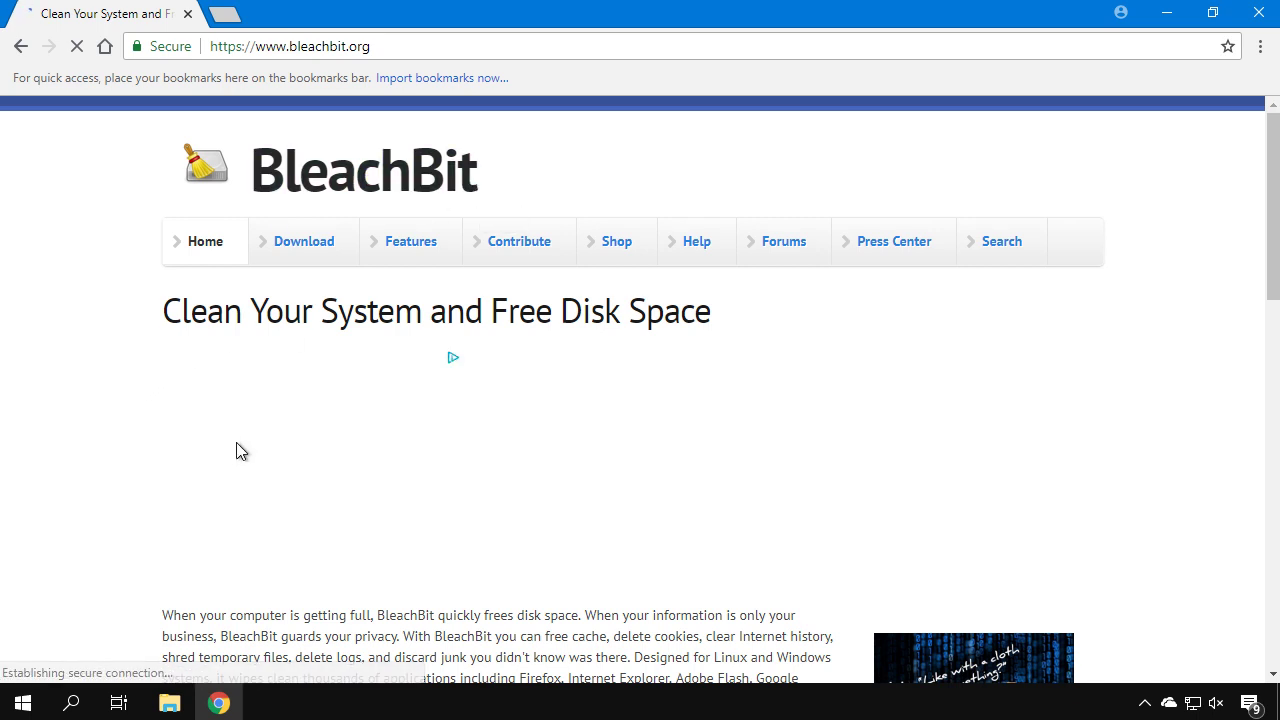
{"action": "left_click", "coordinate": [306, 249]}
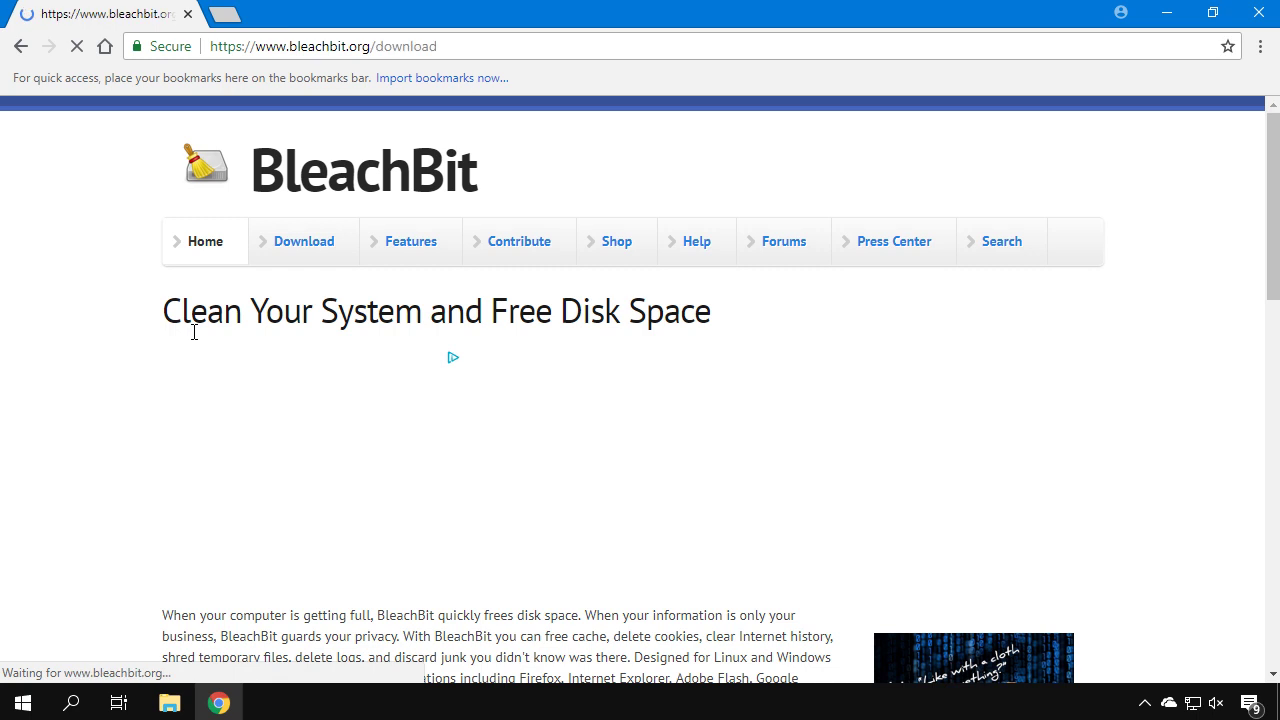
{"action": "scroll", "coordinate": [126, 417], "scroll_direction": "down", "scroll_amount": 3}
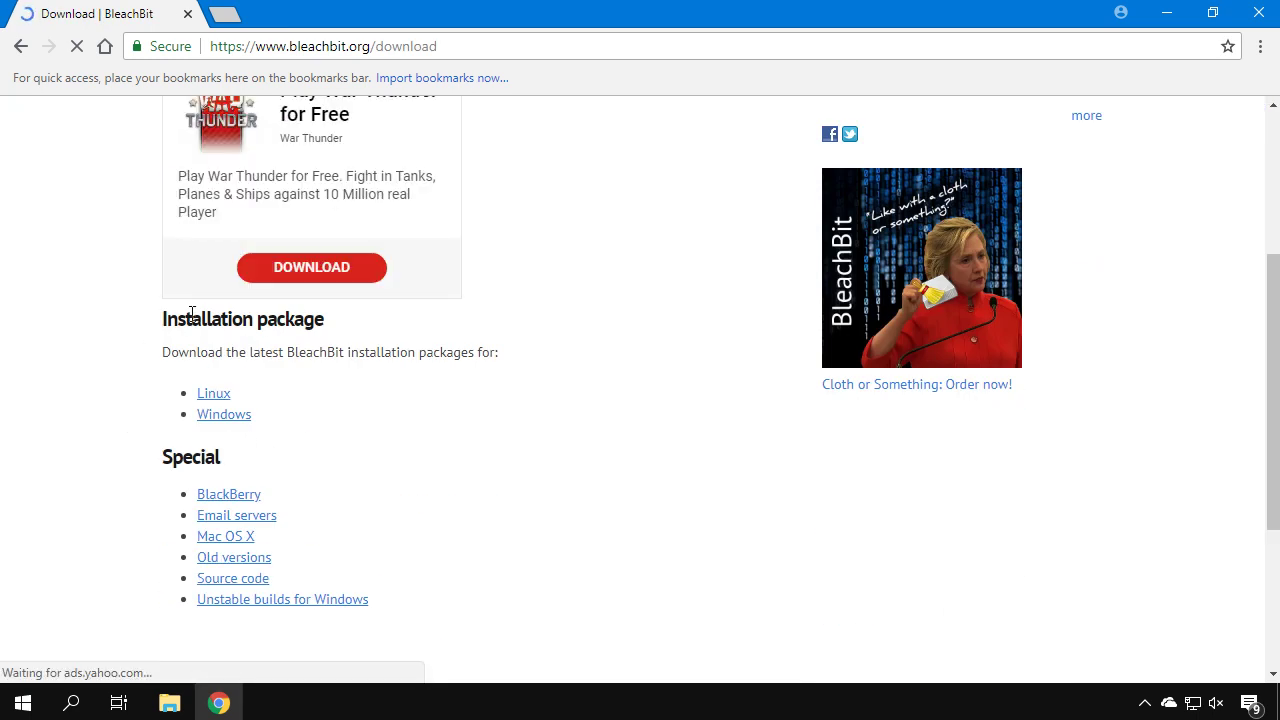
{"action": "left_click", "coordinate": [231, 425]}
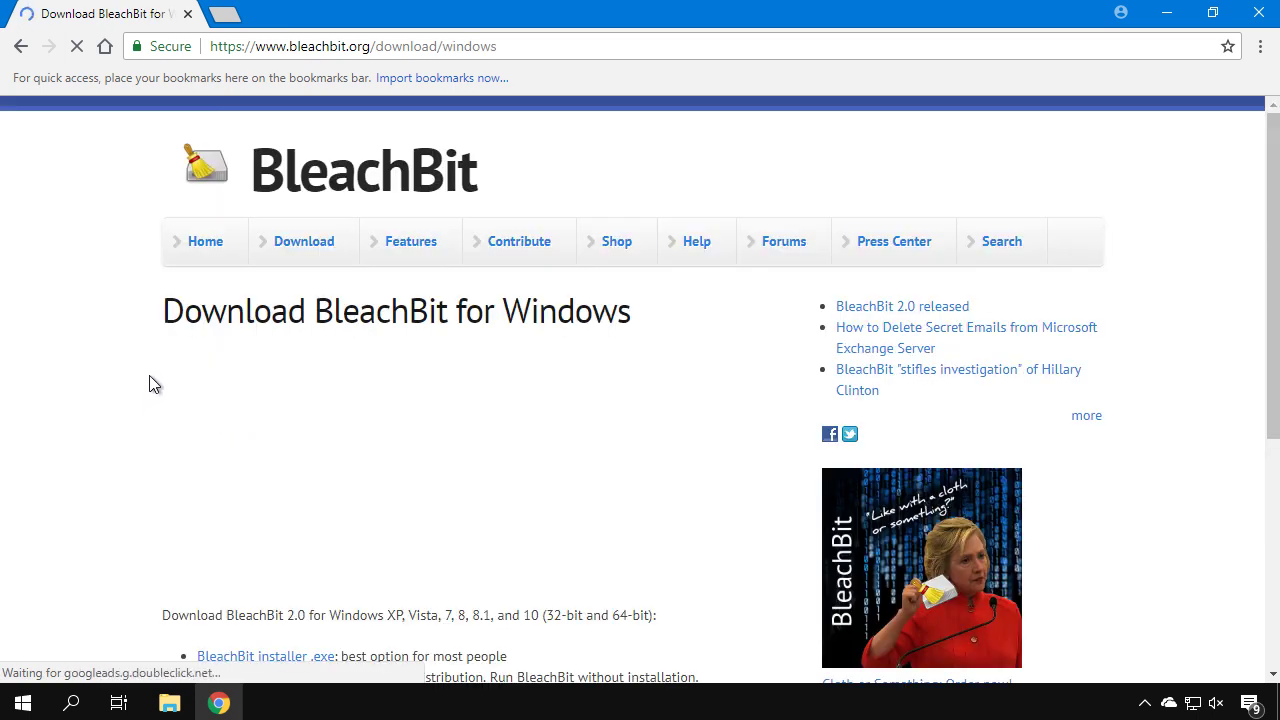
{"action": "scroll", "coordinate": [152, 385], "scroll_direction": "down", "scroll_amount": 2}
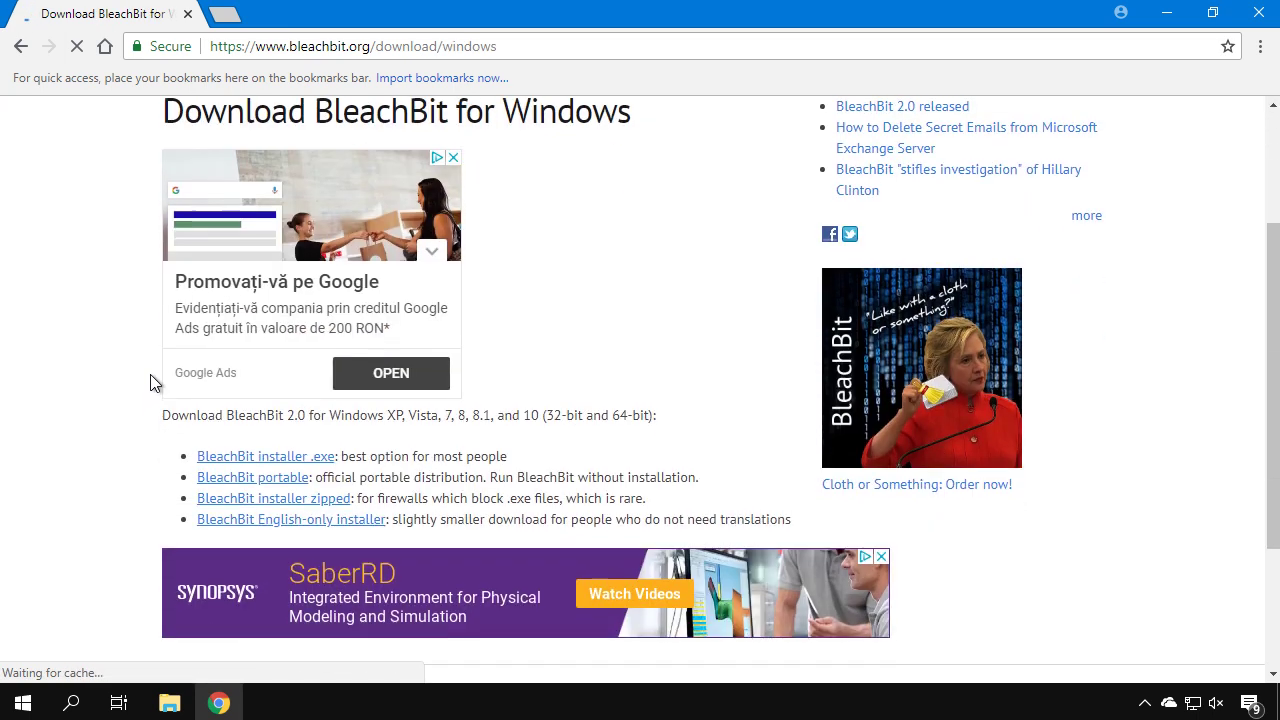
{"action": "scroll", "coordinate": [150, 383], "scroll_direction": "down", "scroll_amount": 1}
{"action": "left_click", "coordinate": [290, 379]}
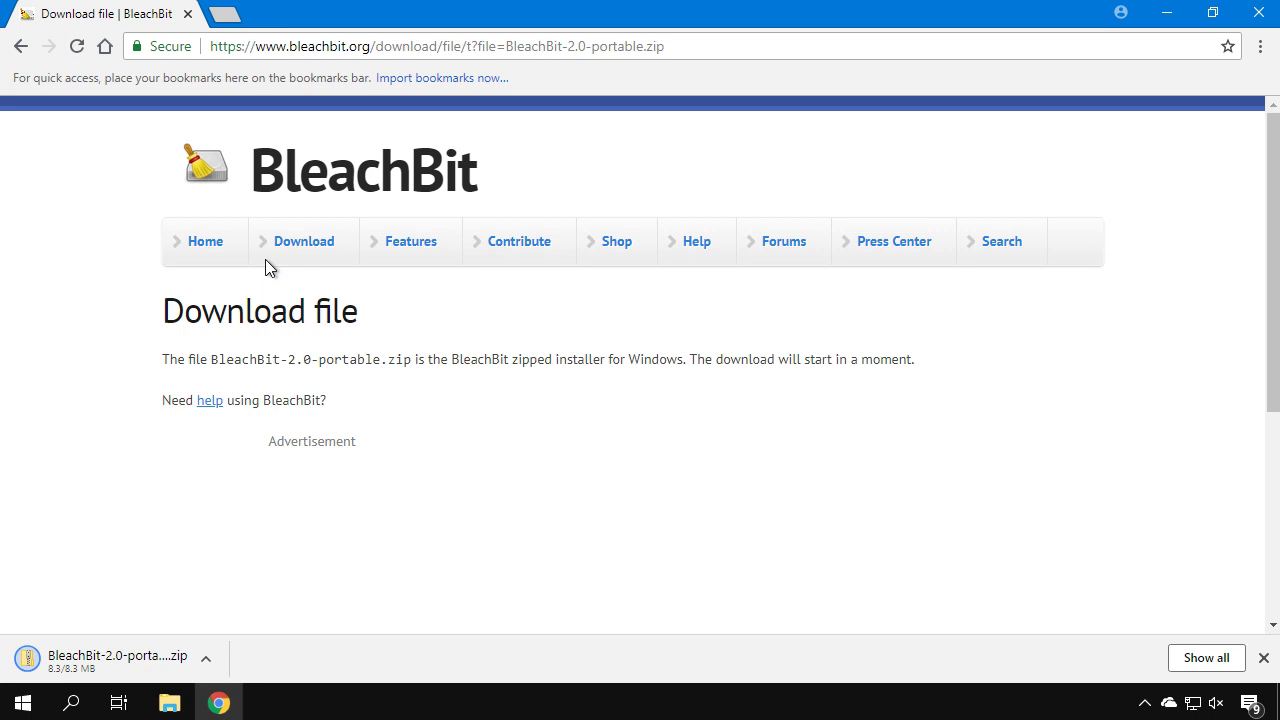
Extract BleachBit-2.0-portable.zip in the Downloads folder to its own BleachBit-2.0-portable folder with 7-Zip, and minimize the browser
{"action": "key", "text": "super+e"}
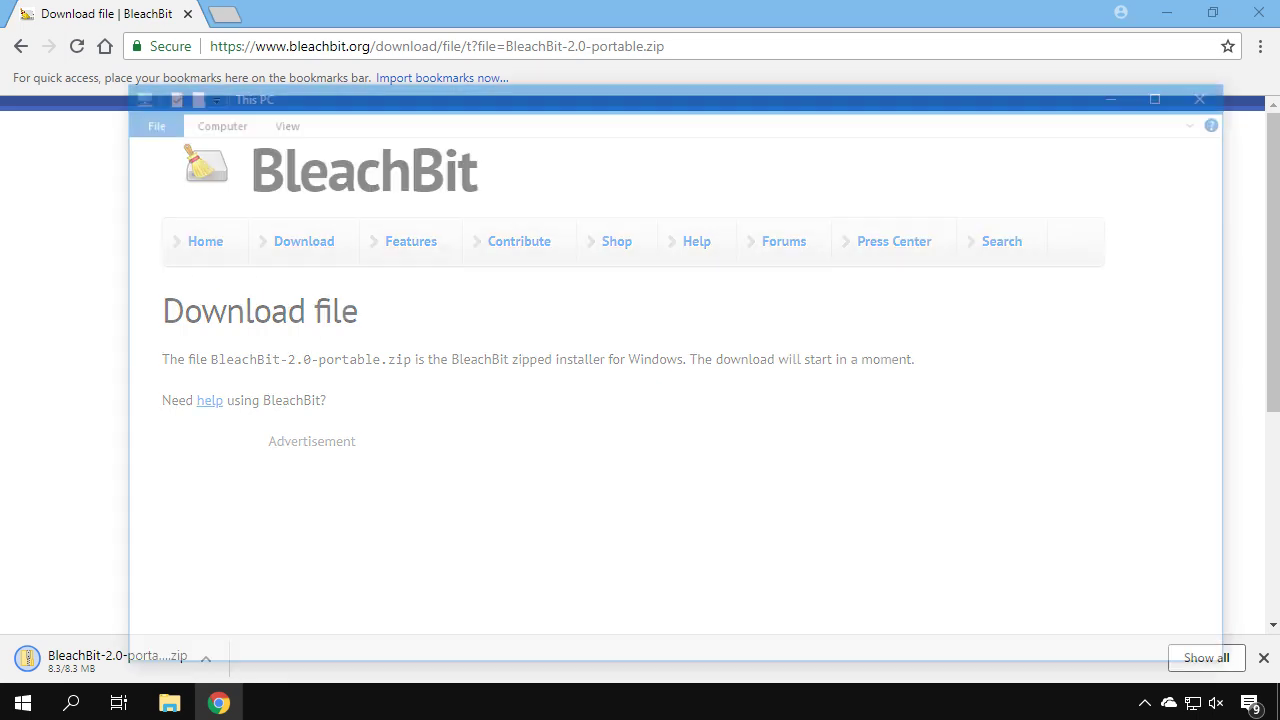
{"action": "left_click", "coordinate": [207, 244]}
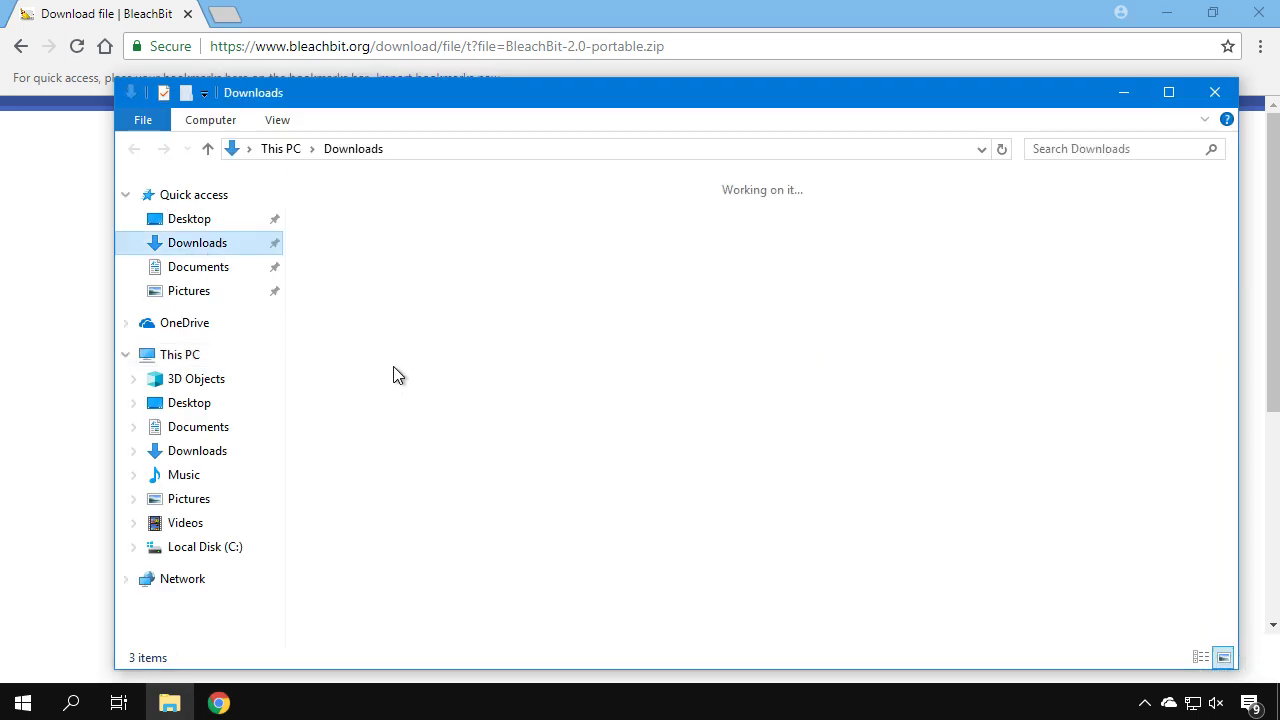
{"action": "left_click", "coordinate": [348, 237]}
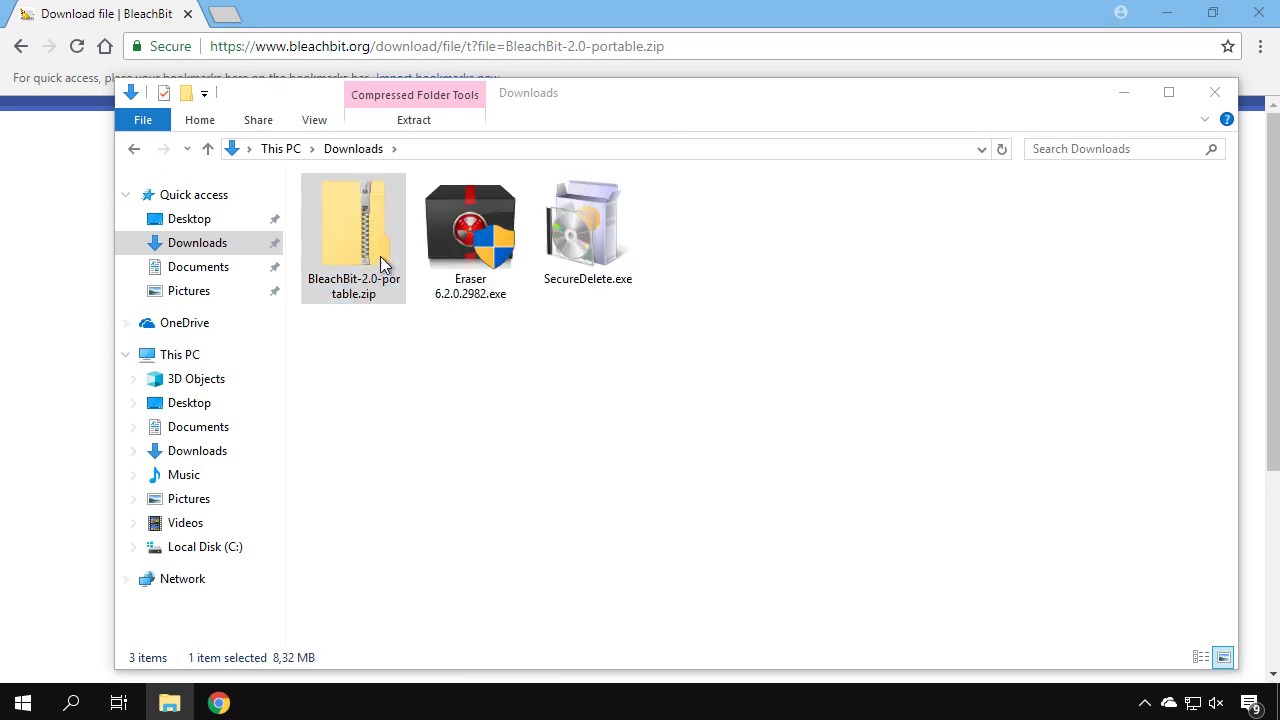
{"action": "double_click", "coordinate": [381, 258]}
{"action": "left_click", "coordinate": [1249, 14]}
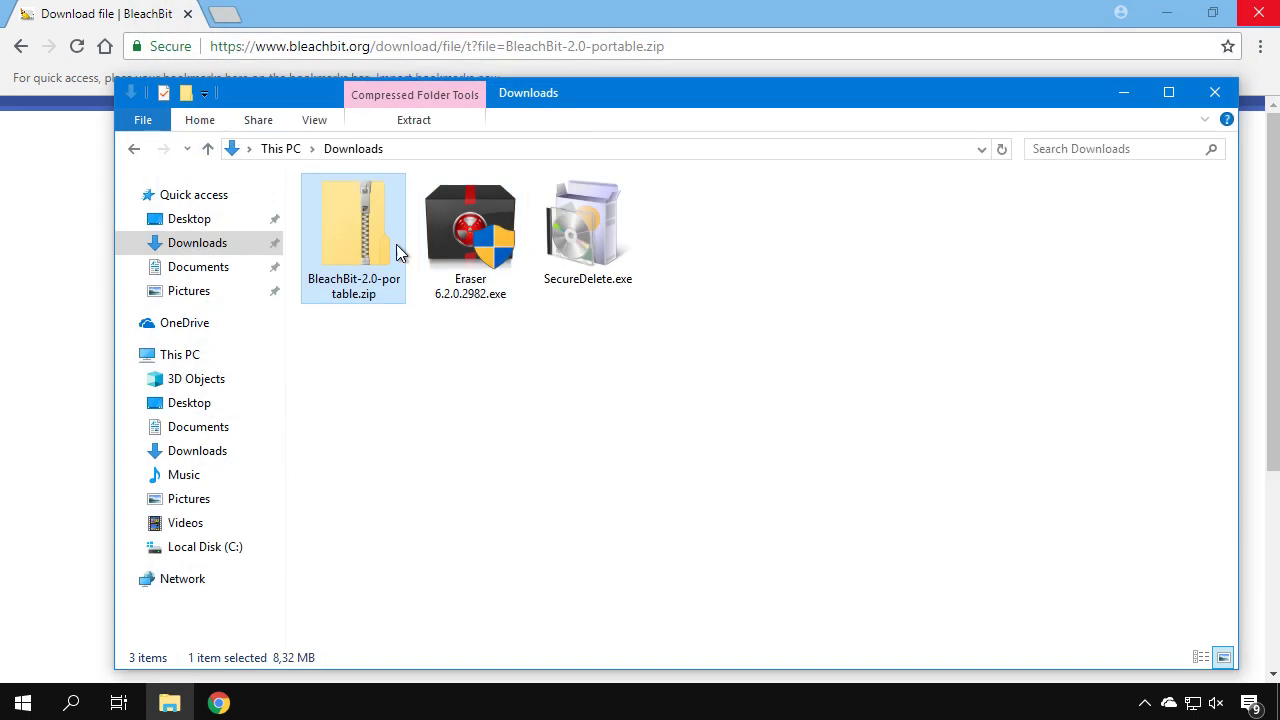
{"action": "right_click", "coordinate": [366, 280]}
{"action": "mouse_move", "coordinate": [411, 266]}
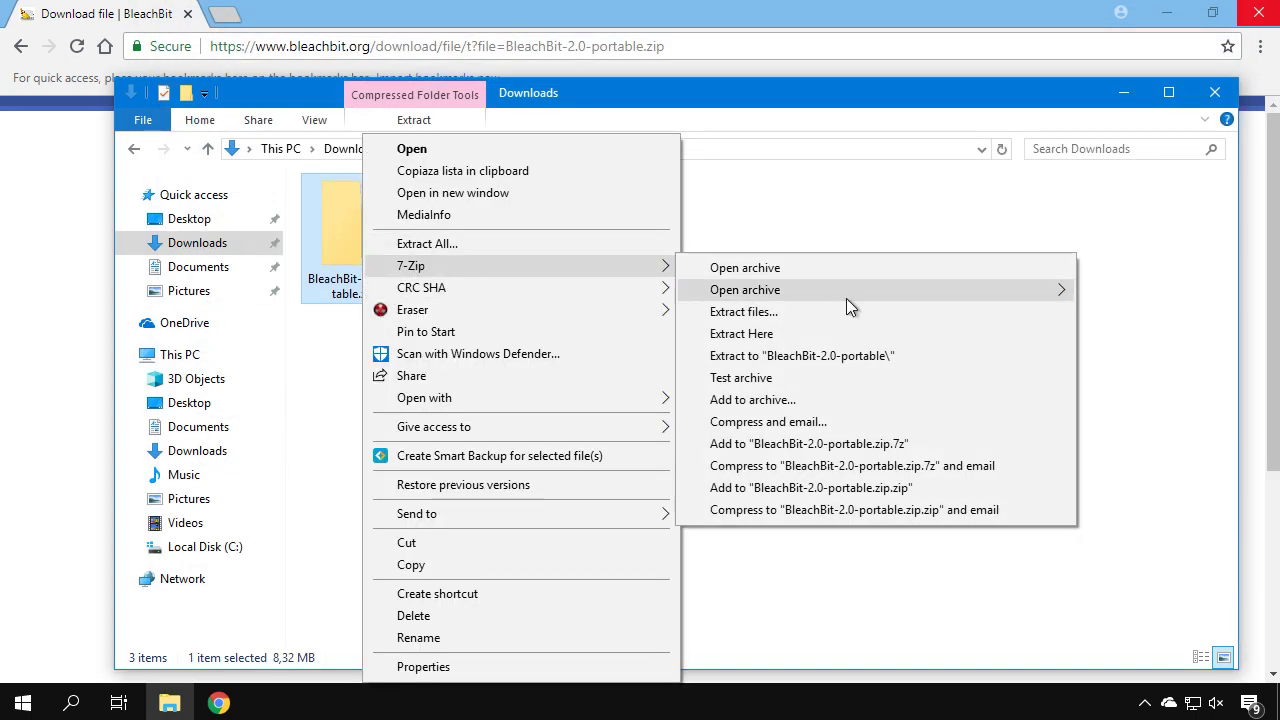
{"action": "left_click", "coordinate": [787, 356]}
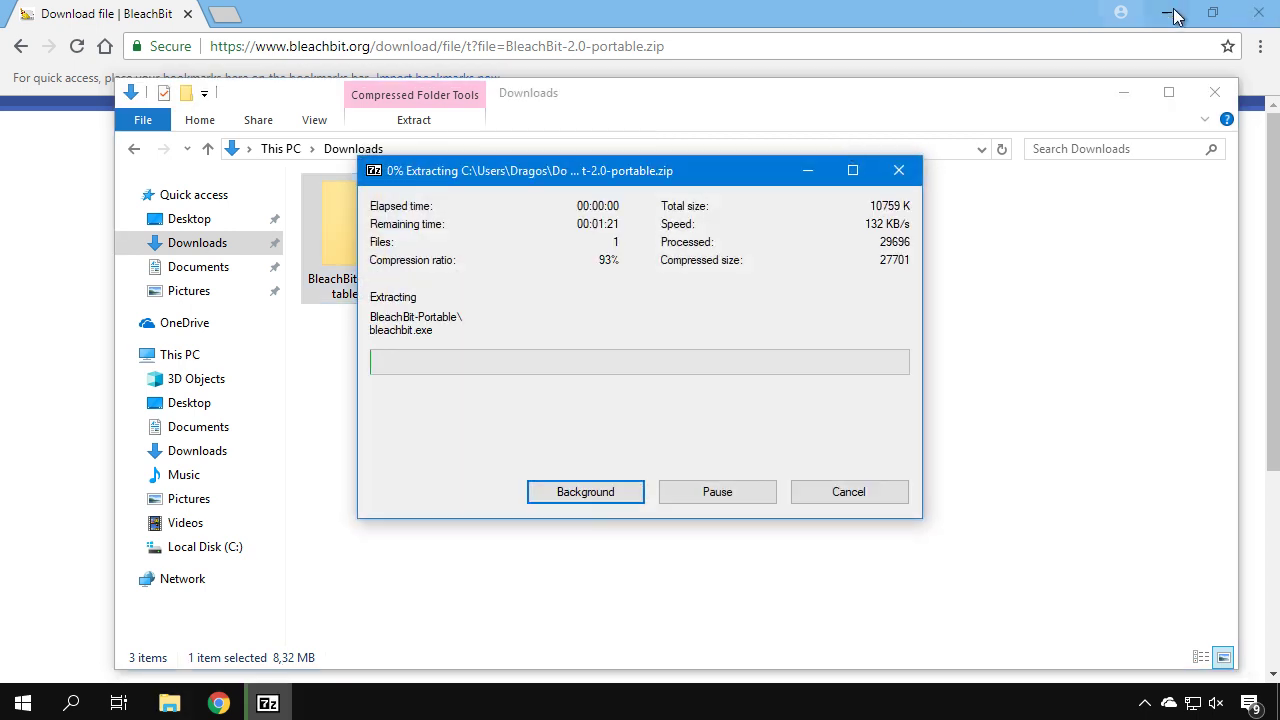
{"action": "left_click", "coordinate": [1166, 13]}
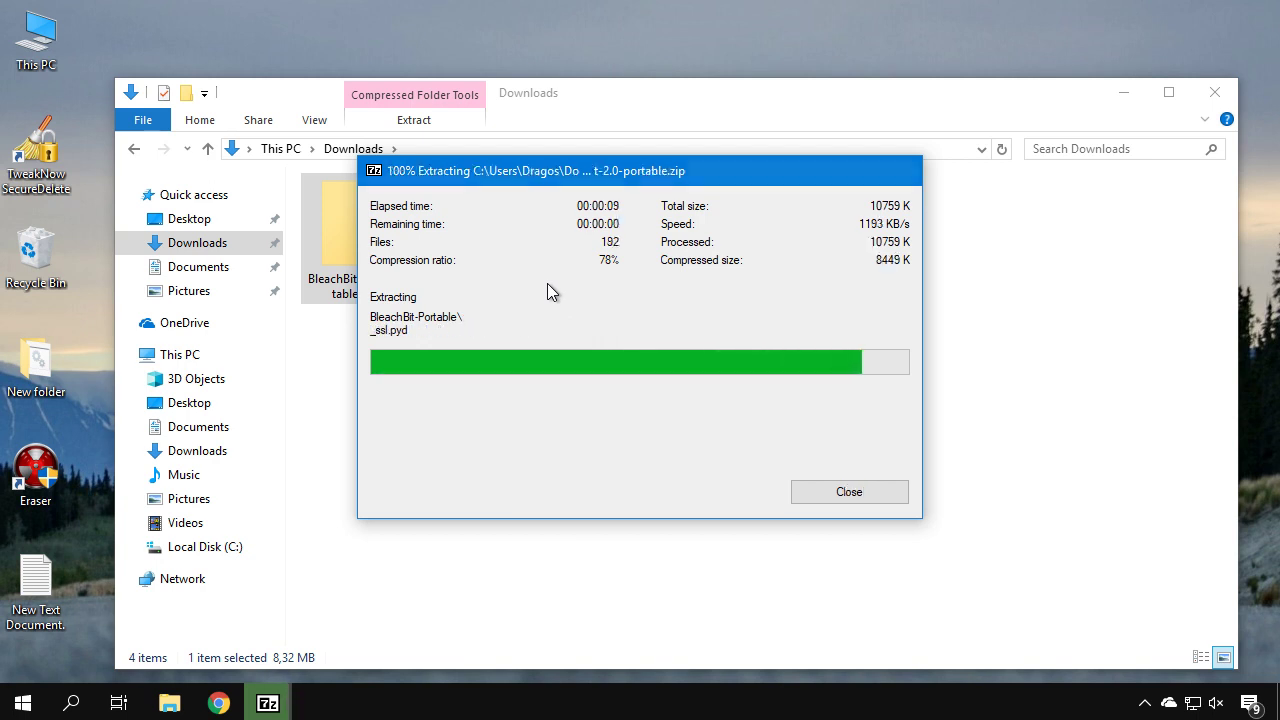
Open the BleachBit-Portable folder inside the extracted BleachBit-2.0-portable folder and launch bleachbit.exe
{"action": "double_click", "coordinate": [708, 287]}
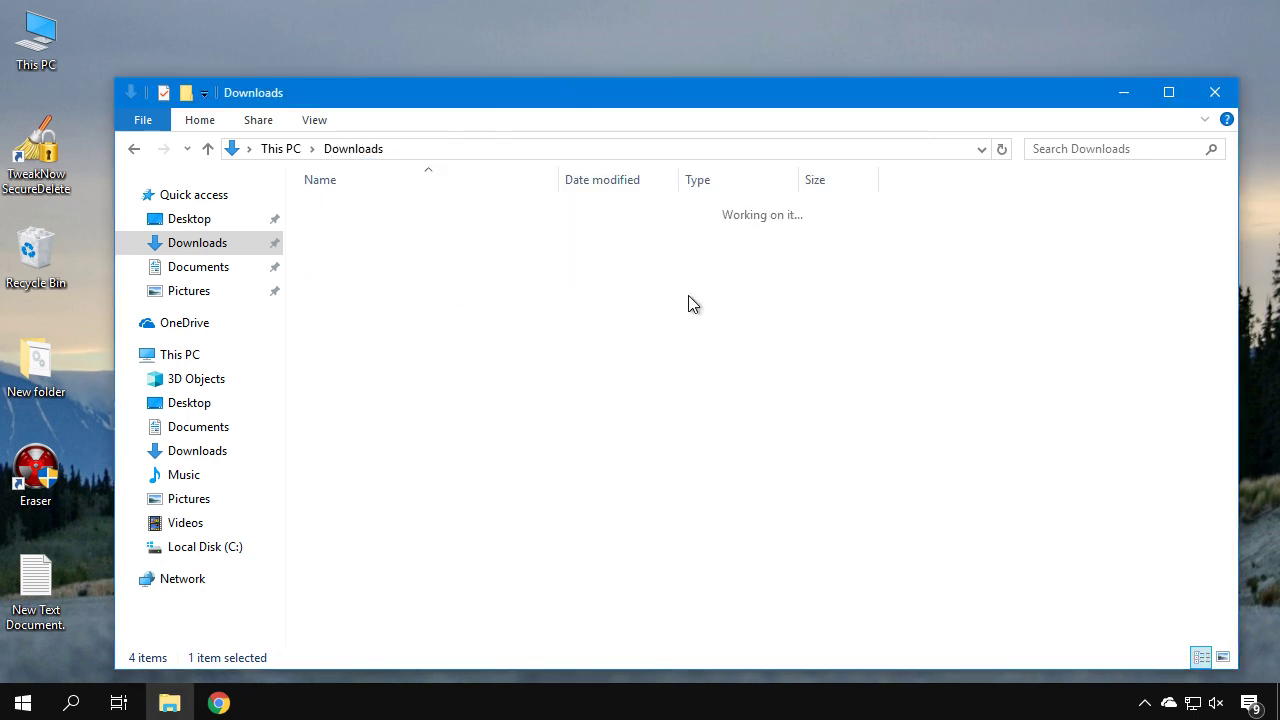
{"action": "double_click", "coordinate": [403, 212]}
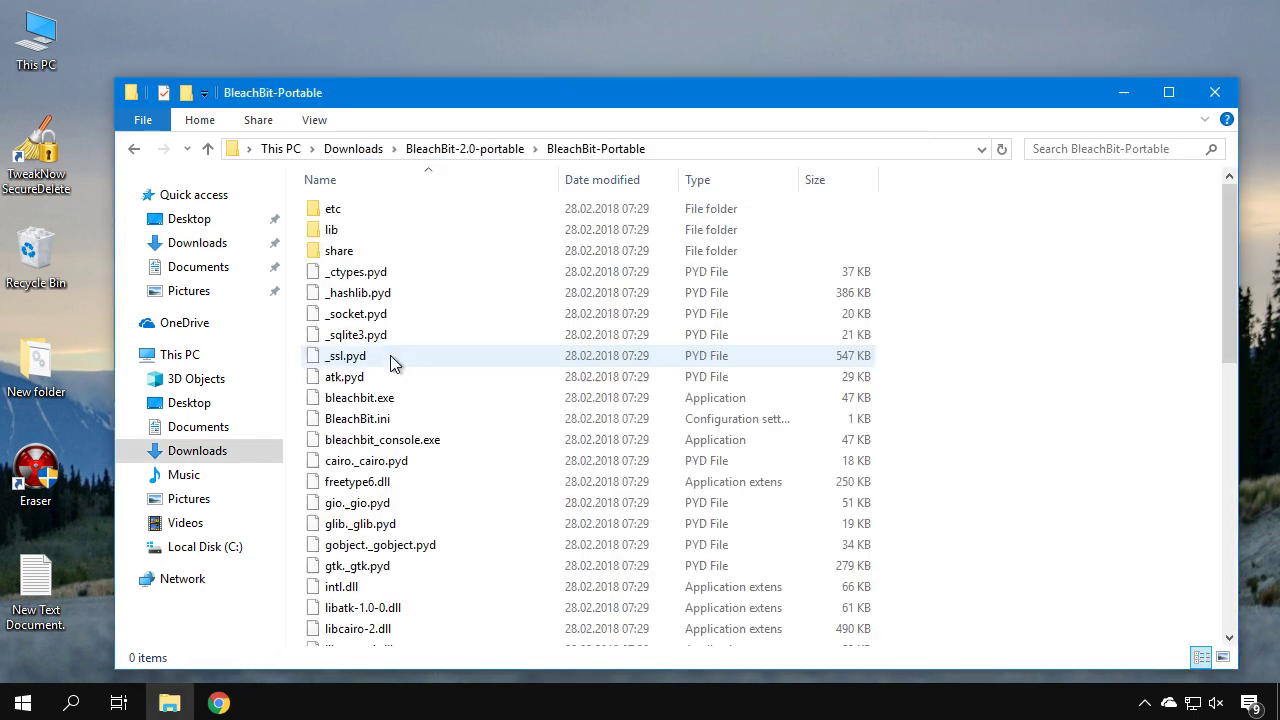
{"action": "scroll", "coordinate": [395, 358], "scroll_direction": "down", "scroll_amount": 2}
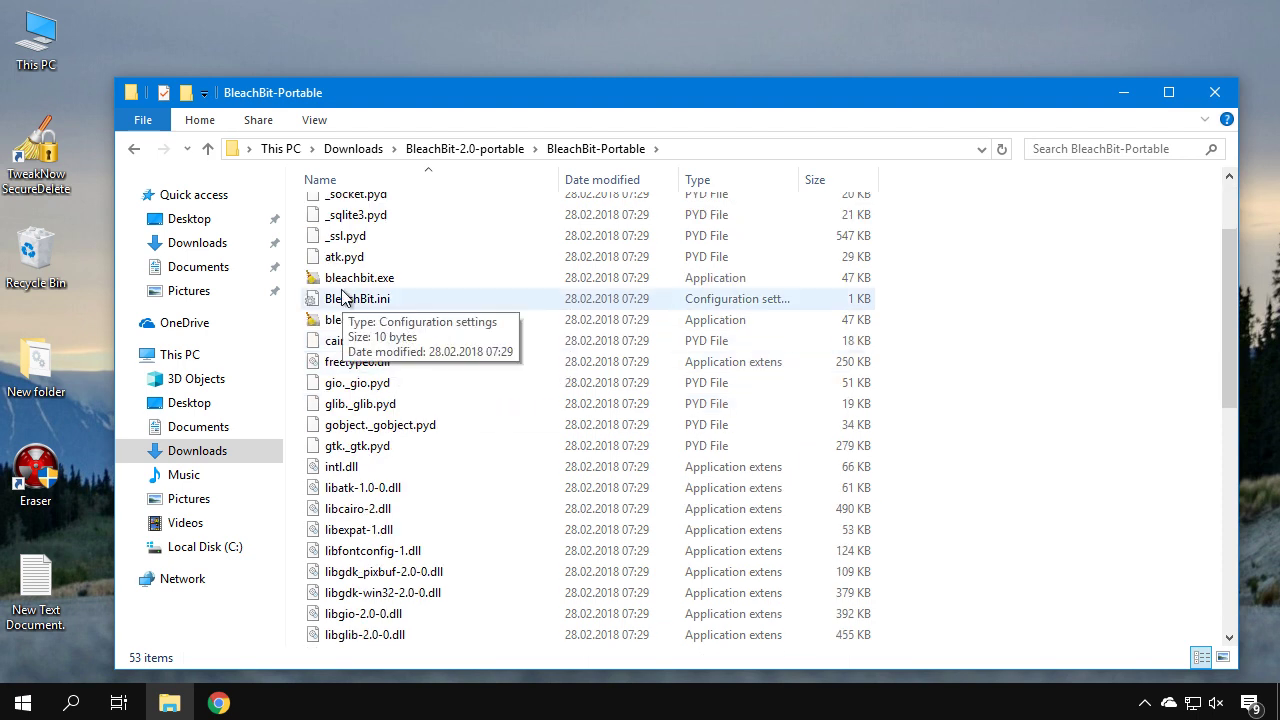
{"action": "right_click", "coordinate": [357, 277]}
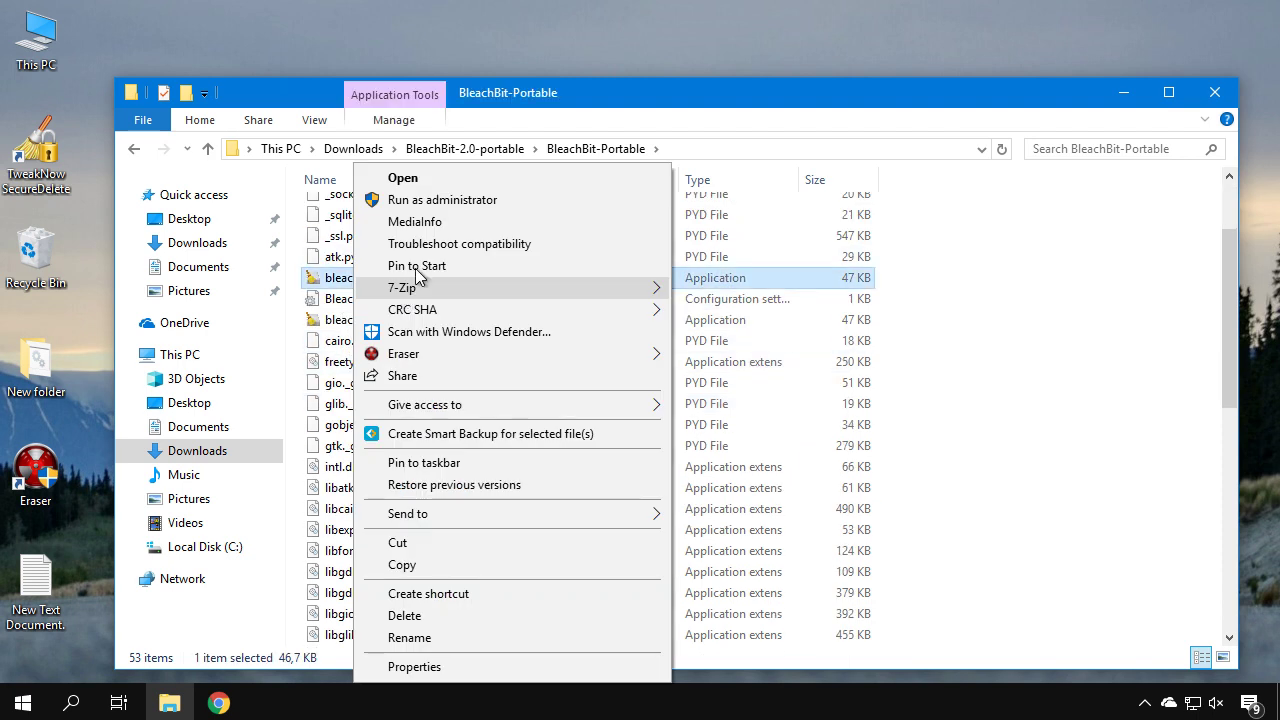
{"action": "left_click", "coordinate": [430, 182]}
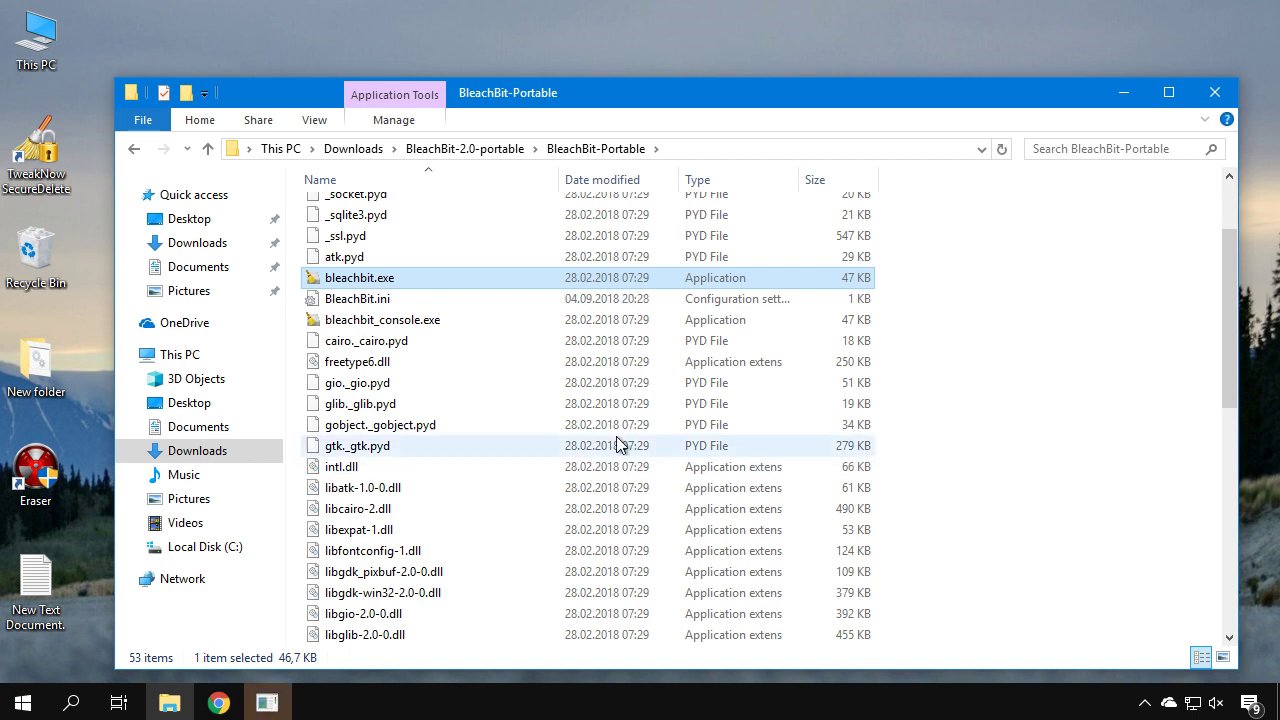
{"action": "left_click", "coordinate": [556, 486]}
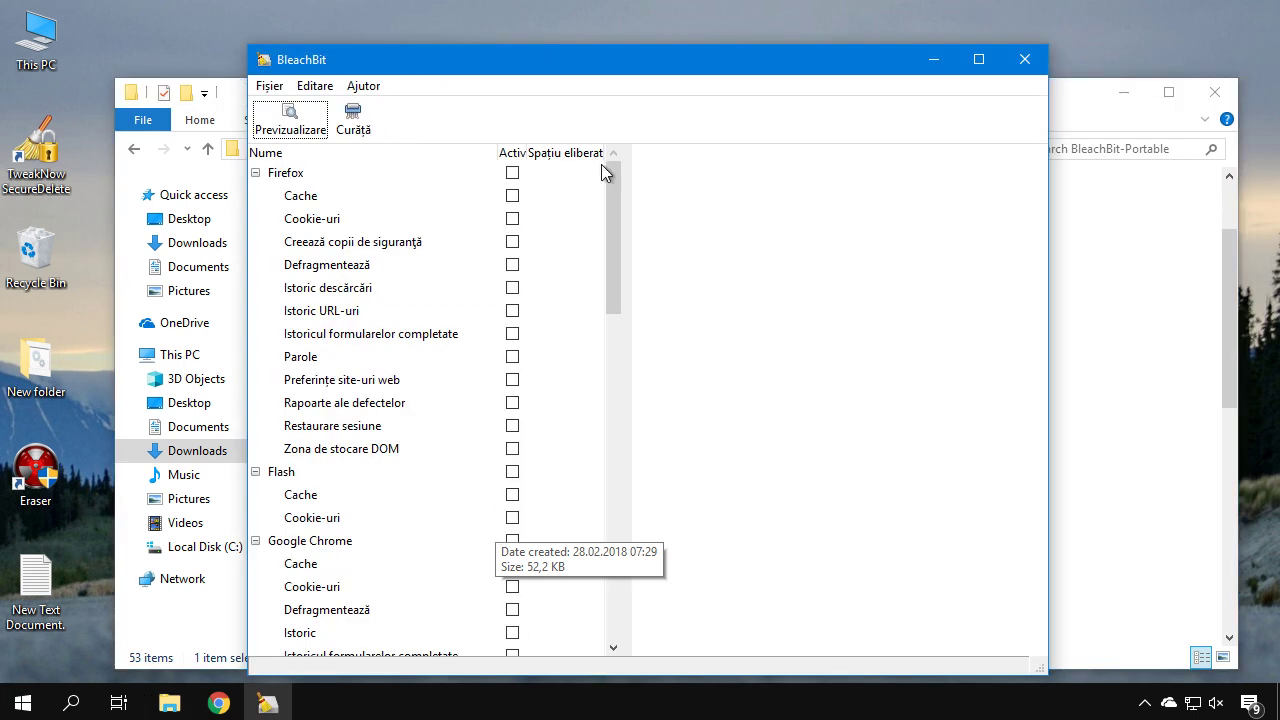
Close the File Explorer window behind BleachBit and maximize the BleachBit window
{"action": "left_click", "coordinate": [1214, 92]}
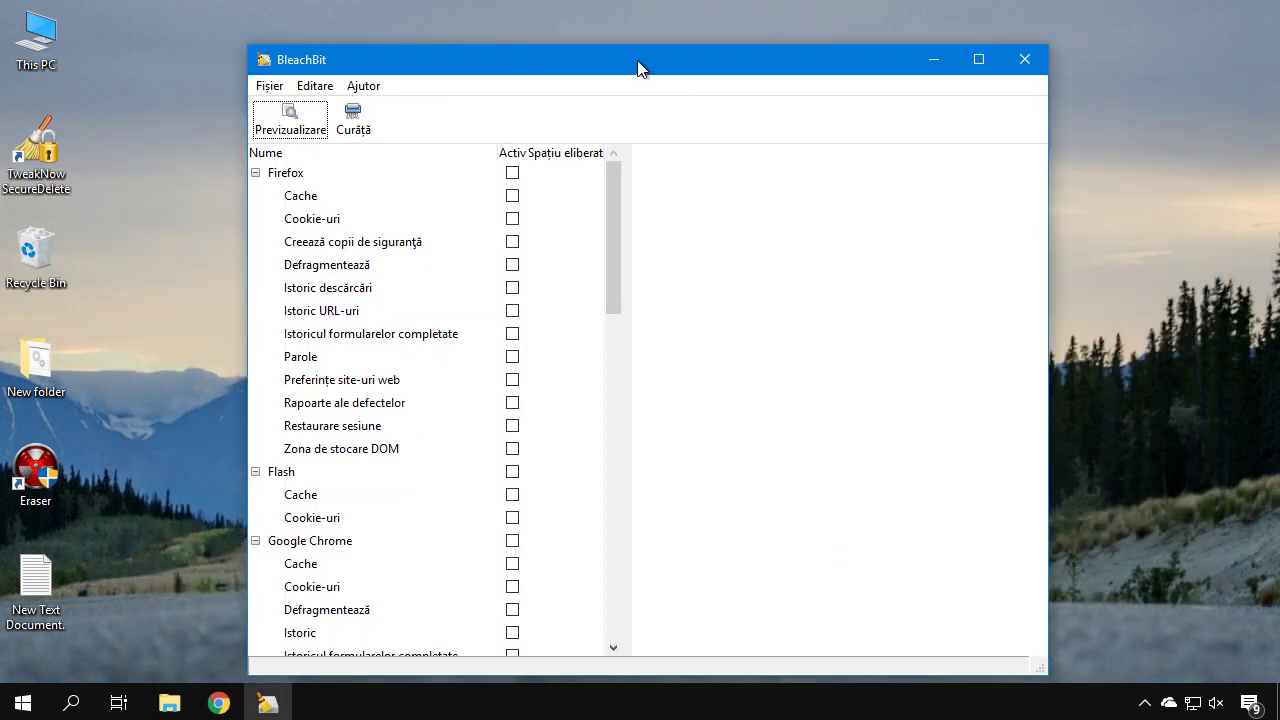
{"action": "double_click", "coordinate": [640, 66]}
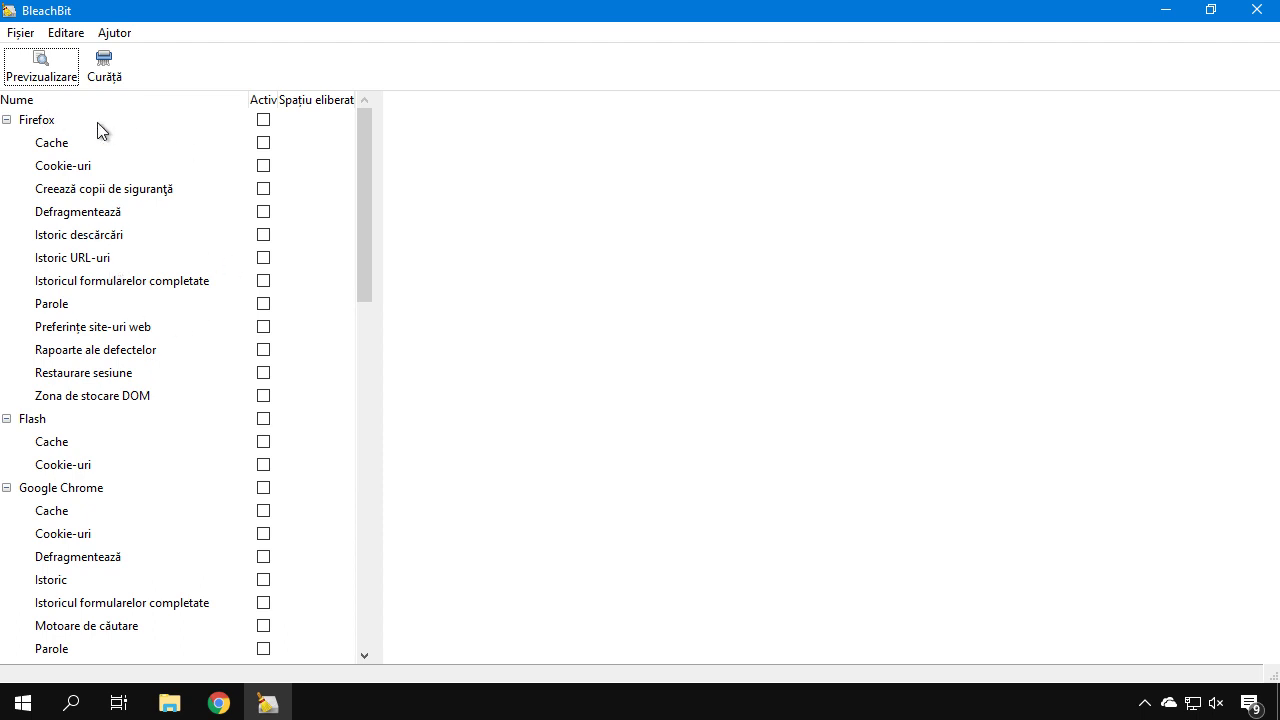
Examine the Firefox cleaner's description and look through the full list of cleaners down to Windows Explorer
{"action": "double_click", "coordinate": [17, 127]}
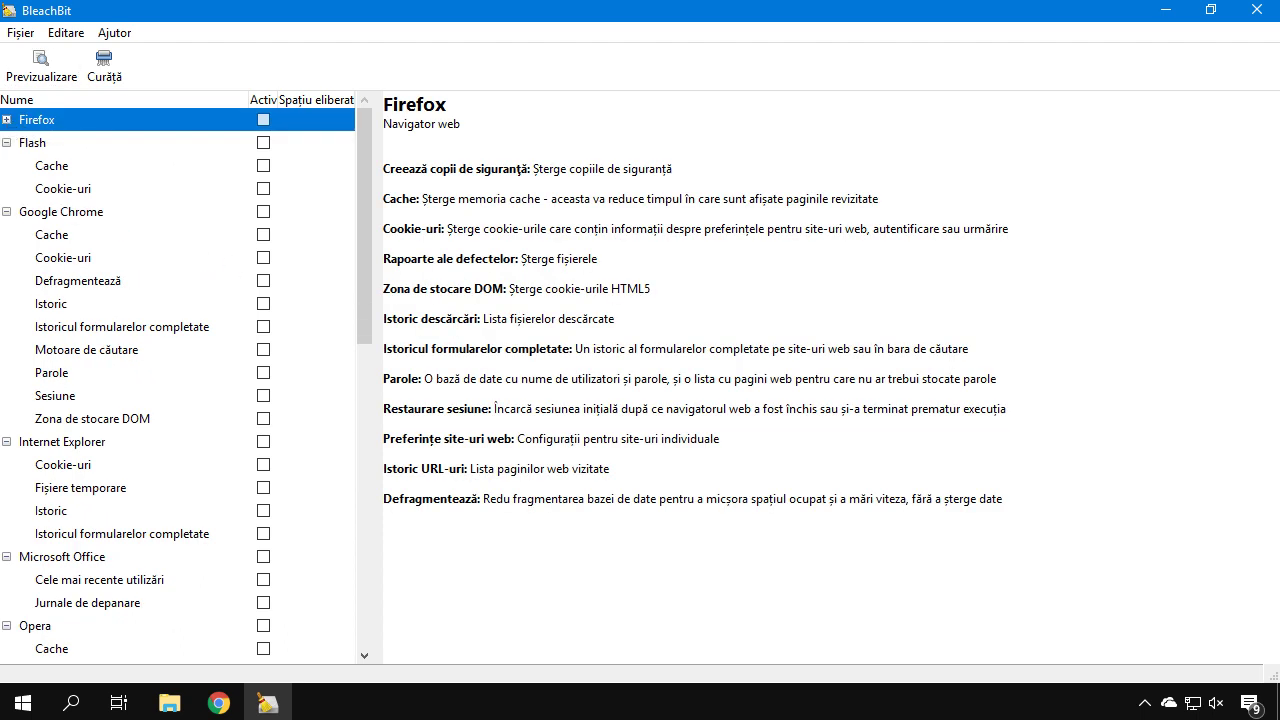
{"action": "left_click", "coordinate": [7, 121]}
{"action": "scroll", "coordinate": [62, 450], "scroll_direction": "down", "scroll_amount": 1}
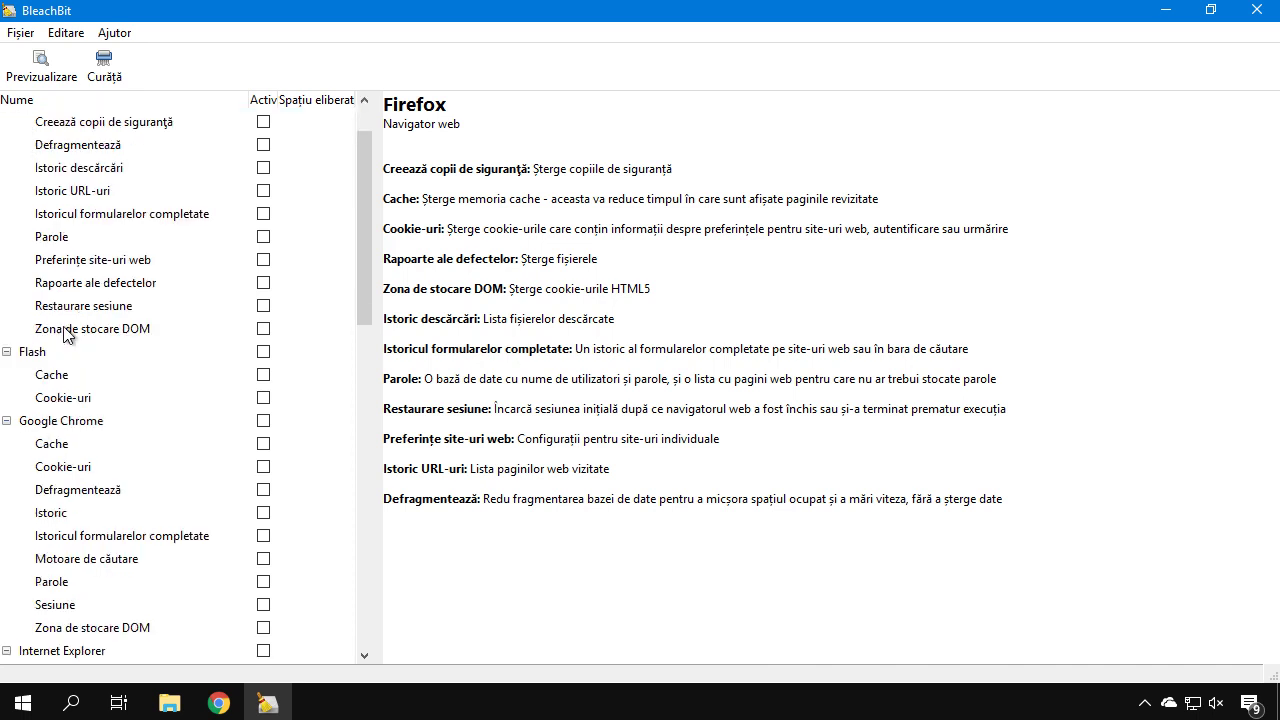
{"action": "scroll", "coordinate": [100, 288], "scroll_direction": "down", "scroll_amount": 5}
{"action": "scroll", "coordinate": [96, 340], "scroll_direction": "down", "scroll_amount": 1}
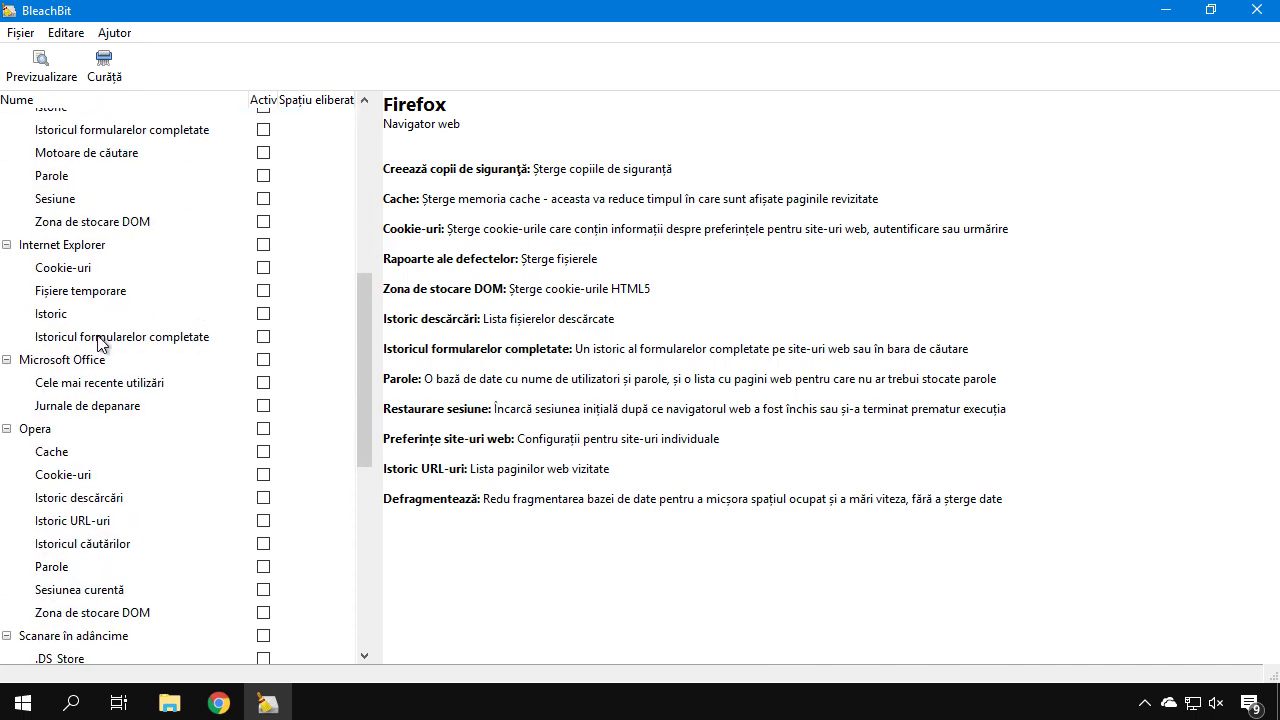
{"action": "scroll", "coordinate": [97, 389], "scroll_direction": "down", "scroll_amount": 3}
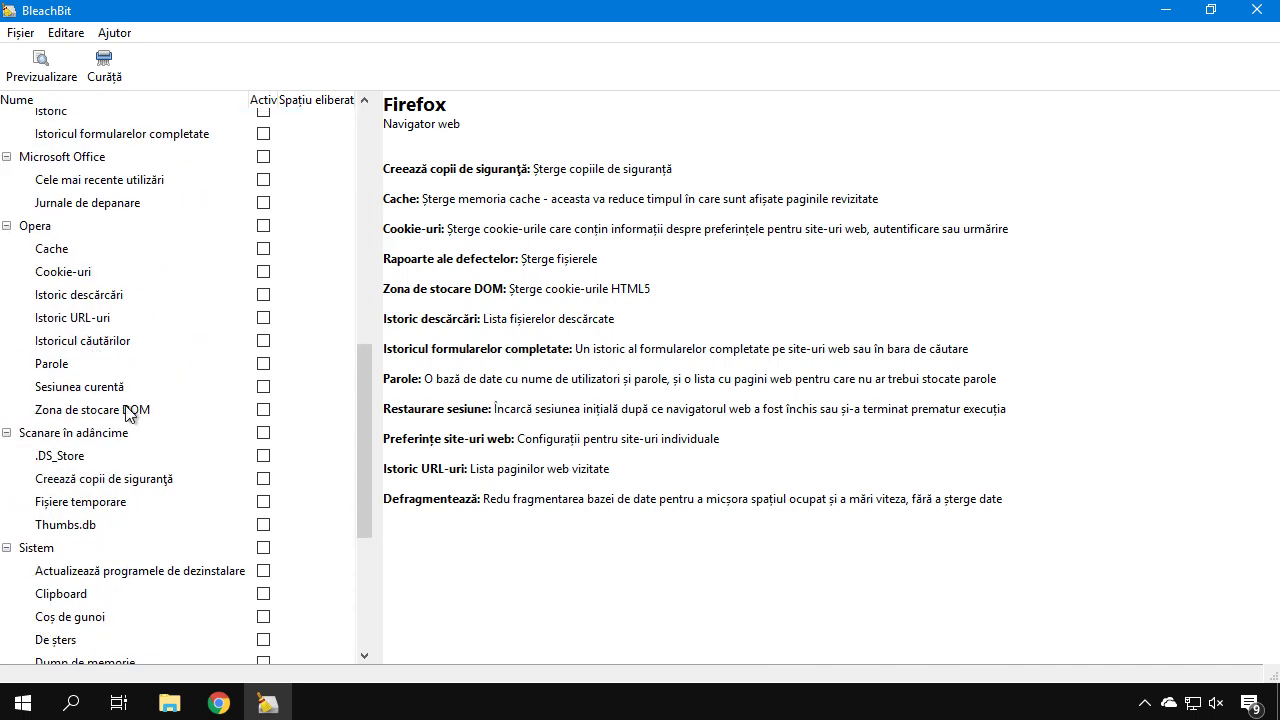
{"action": "scroll", "coordinate": [120, 410], "scroll_direction": "down", "scroll_amount": 4}
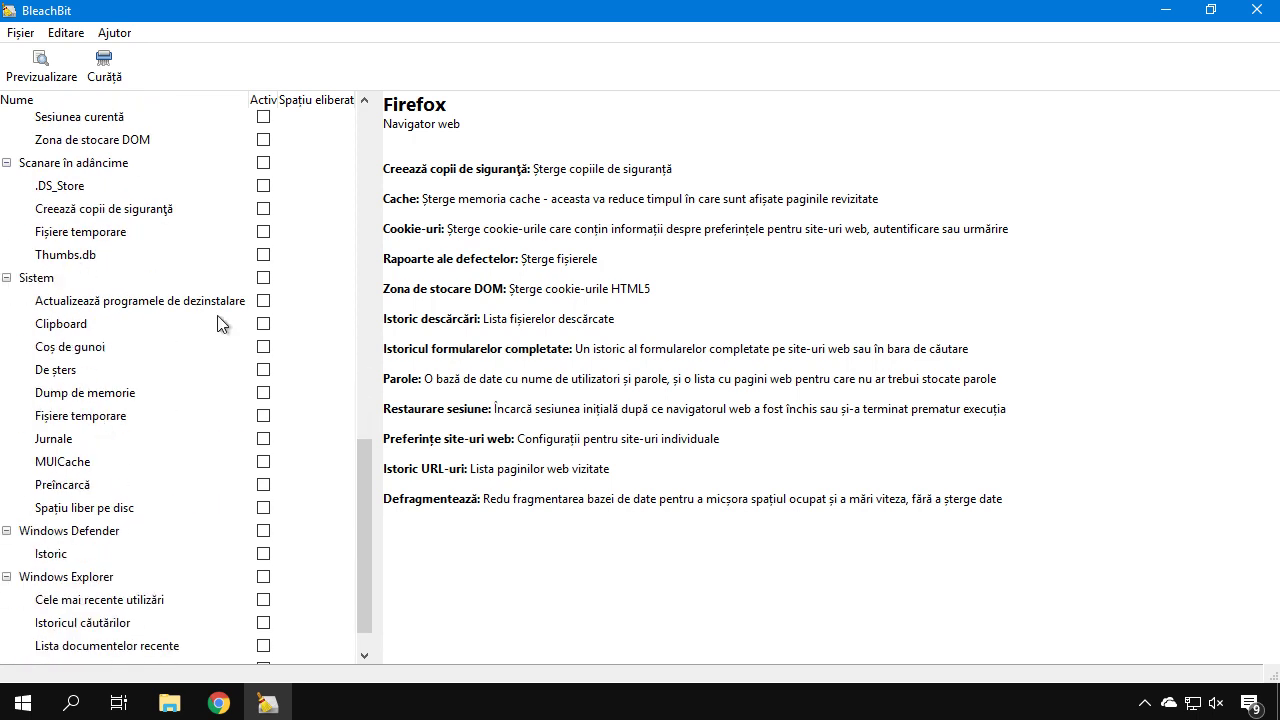
{"action": "scroll", "coordinate": [145, 322], "scroll_direction": "down", "scroll_amount": 1}
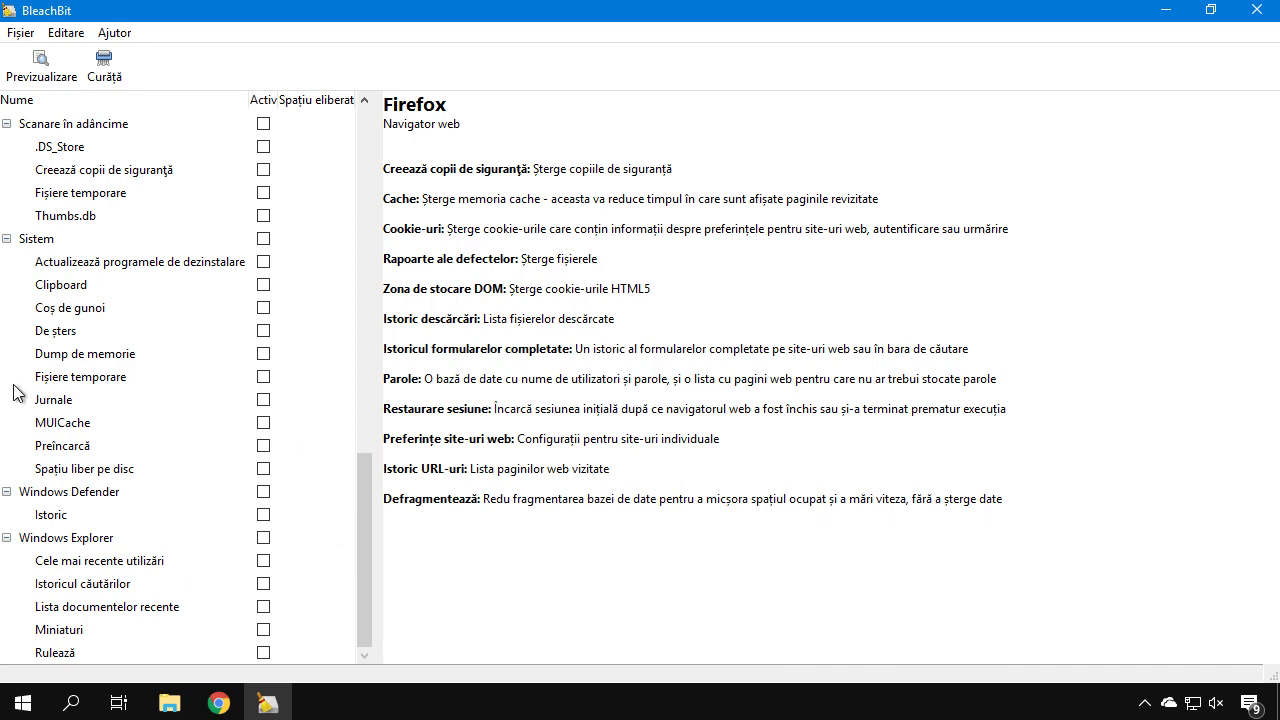
Review the available shredding commands and the General, De șters, Unități and Listă excepții preferences, then close the preferences
{"action": "left_click", "coordinate": [20, 33]}
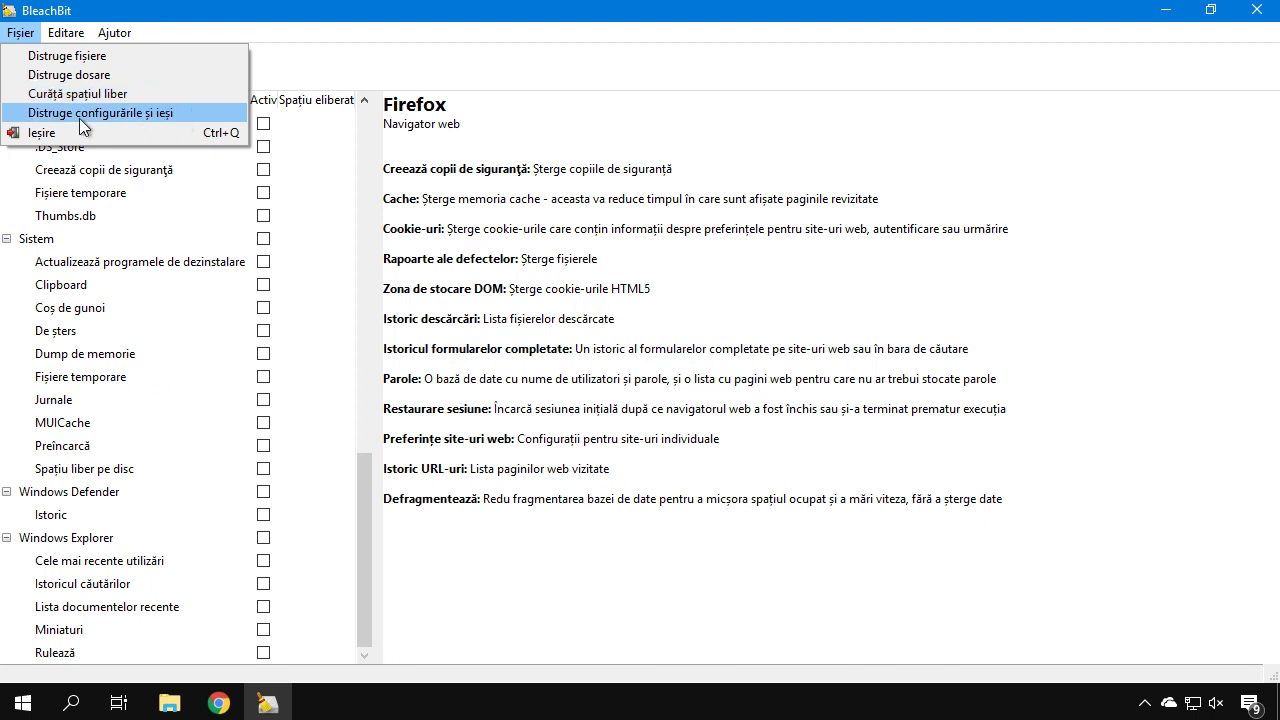
{"action": "left_click", "coordinate": [20, 32]}
{"action": "left_click", "coordinate": [66, 32]}
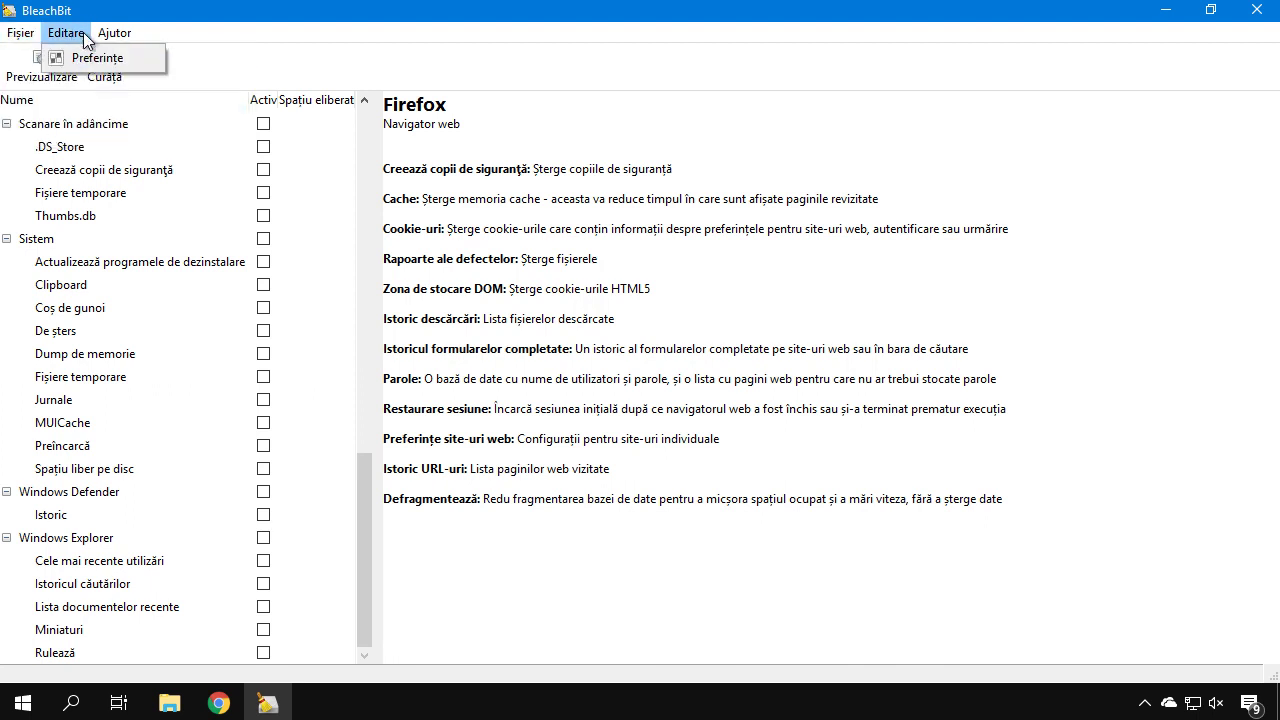
{"action": "left_click", "coordinate": [76, 62]}
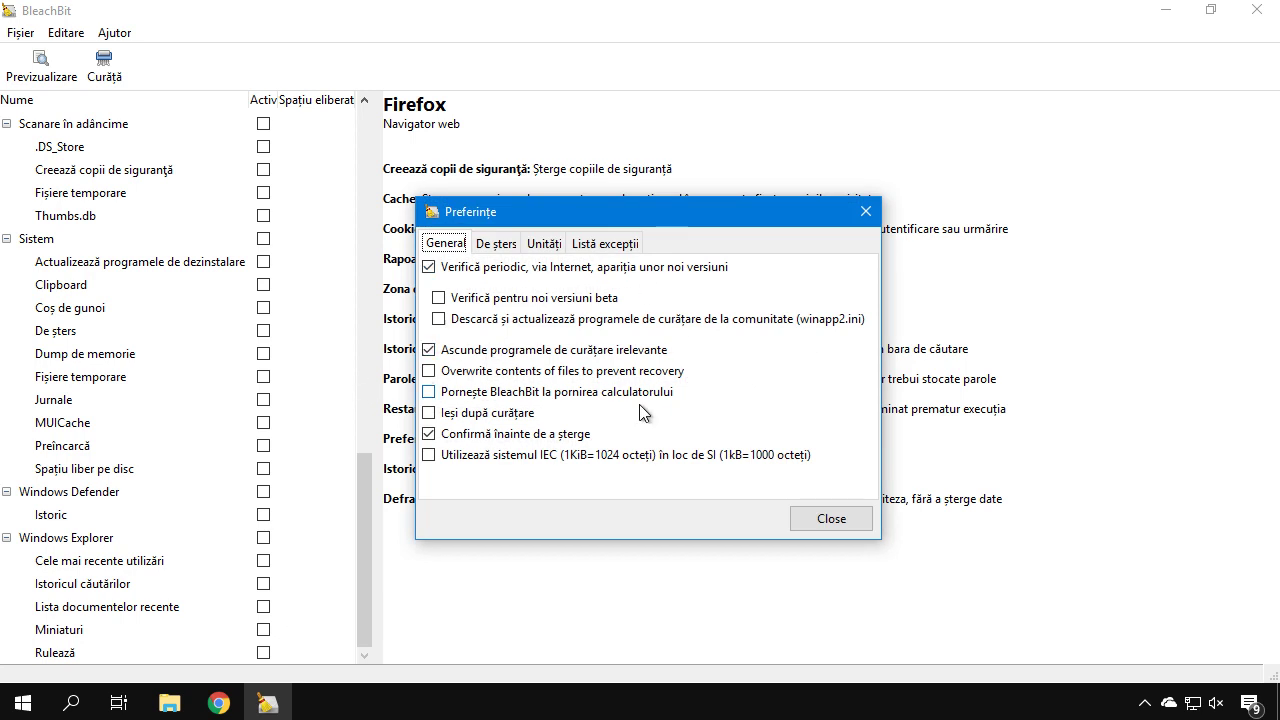
{"action": "left_click_drag", "start_coordinate": [548, 214], "coordinate": [545, 158]}
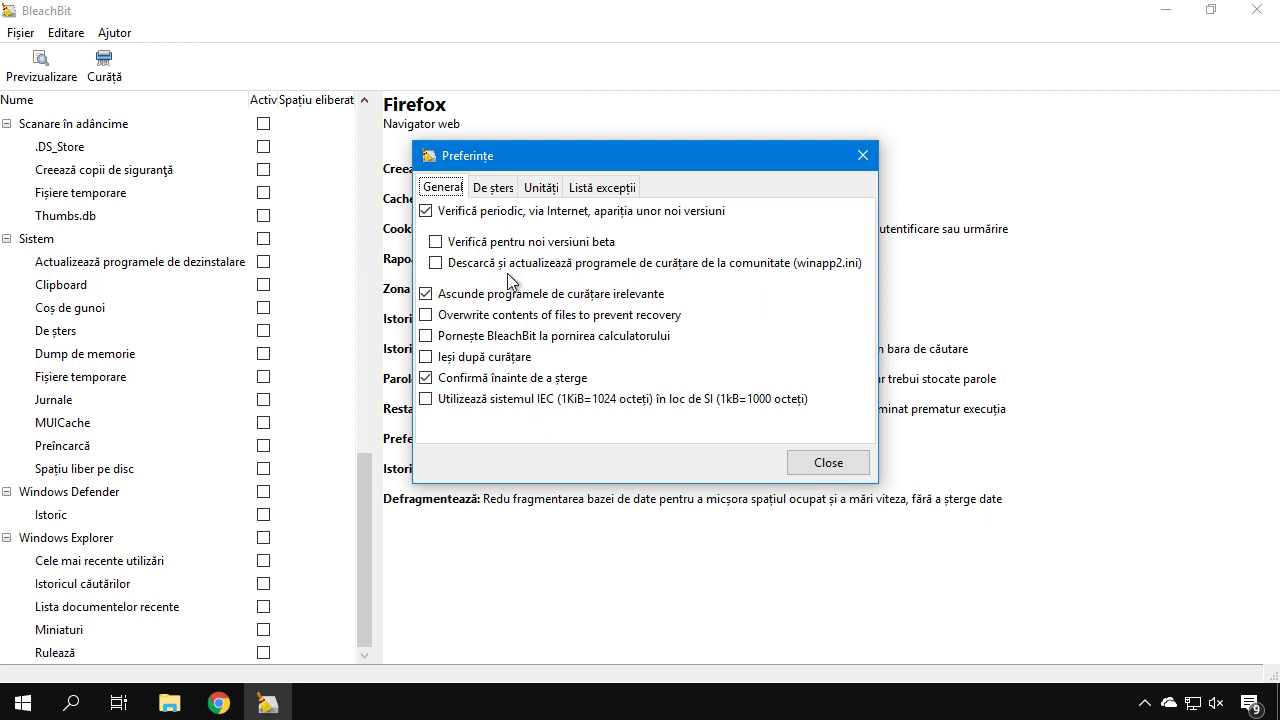
{"action": "left_click", "coordinate": [488, 188]}
{"action": "left_click", "coordinate": [543, 189]}
{"action": "left_click", "coordinate": [592, 190]}
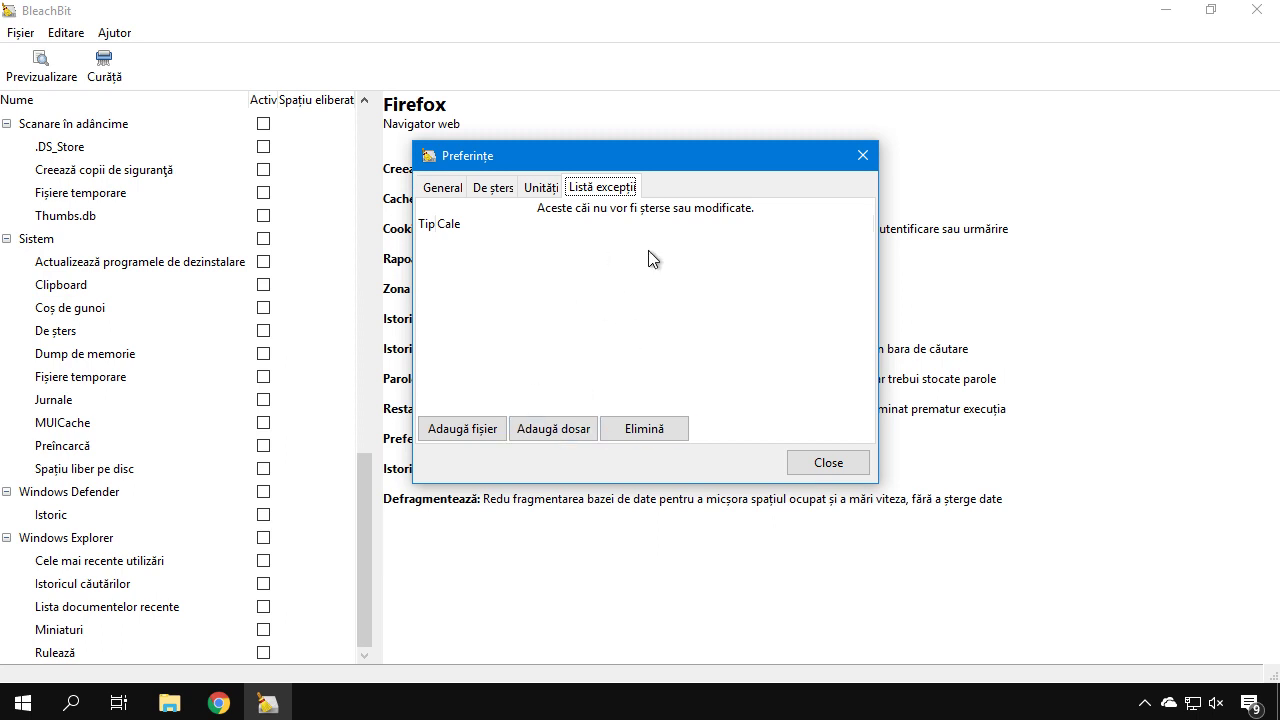
{"action": "left_click", "coordinate": [827, 461]}
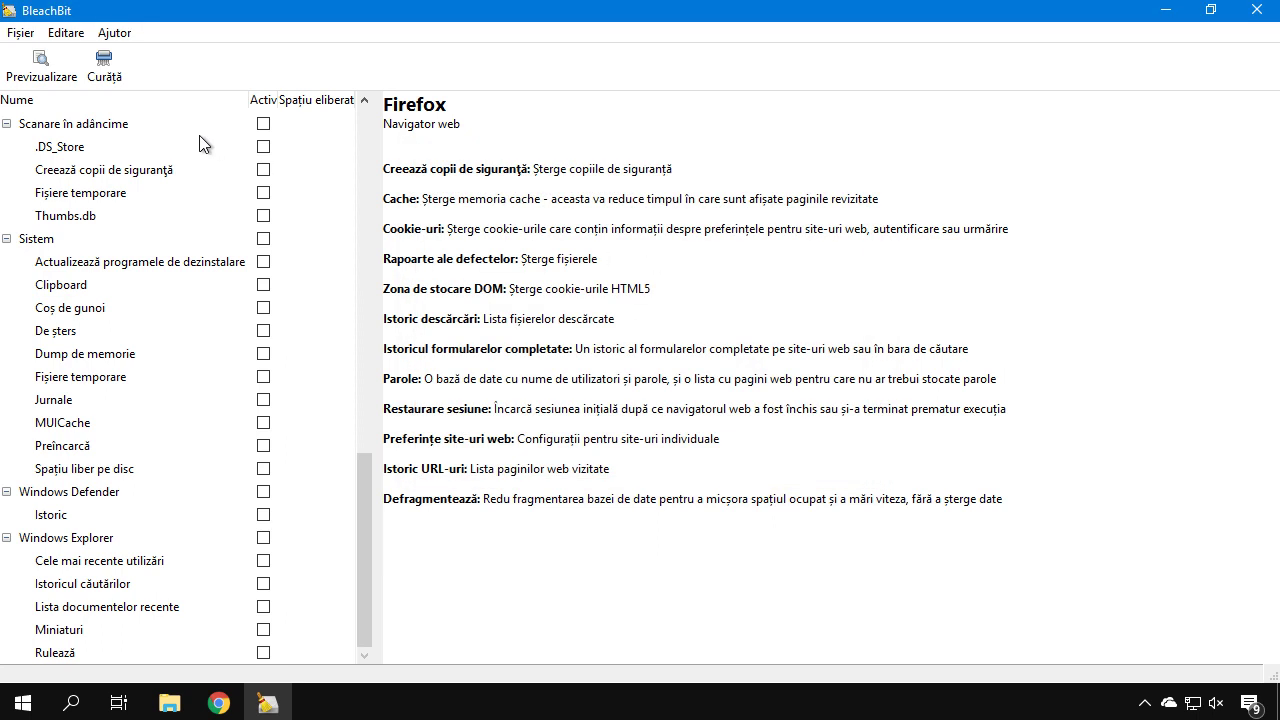
Permanently shred New Text Document.txt from the Desktop, confirming the deletion, and close BleachBit
{"action": "left_click", "coordinate": [20, 32]}
{"action": "left_click", "coordinate": [60, 52]}
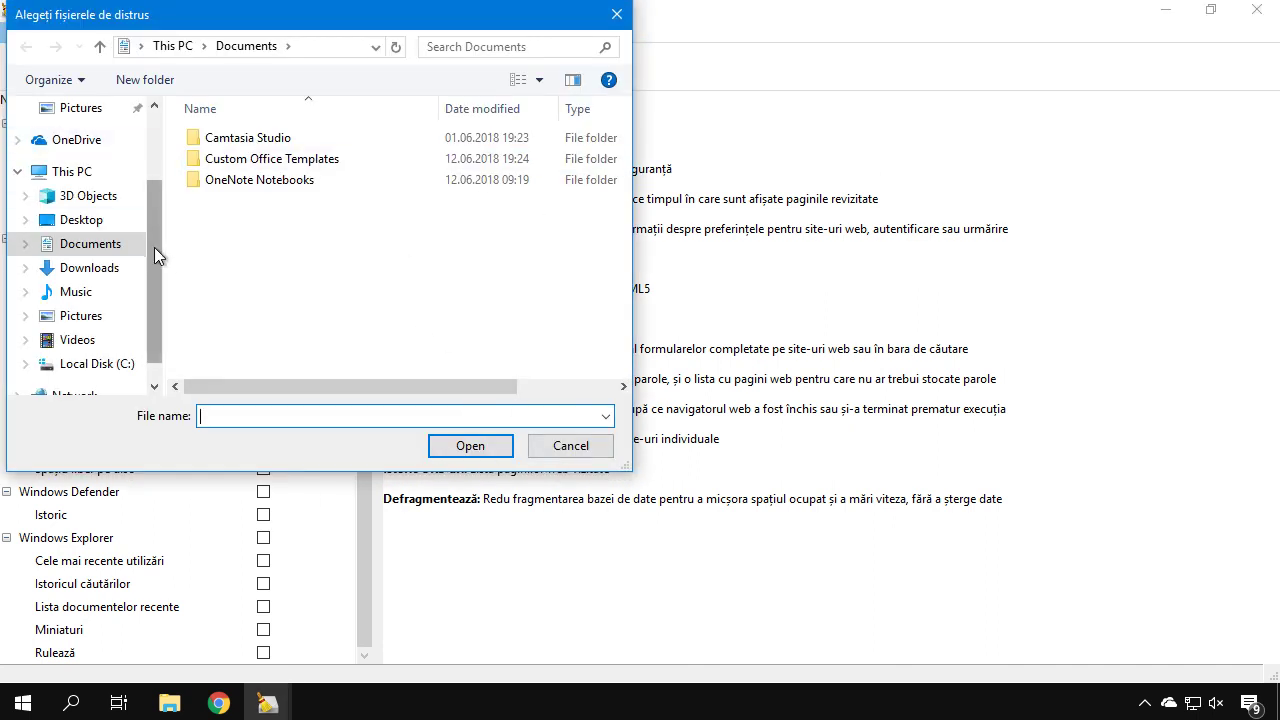
{"action": "scroll", "coordinate": [160, 249], "scroll_direction": "up", "scroll_amount": 2}
{"action": "left_click", "coordinate": [80, 158]}
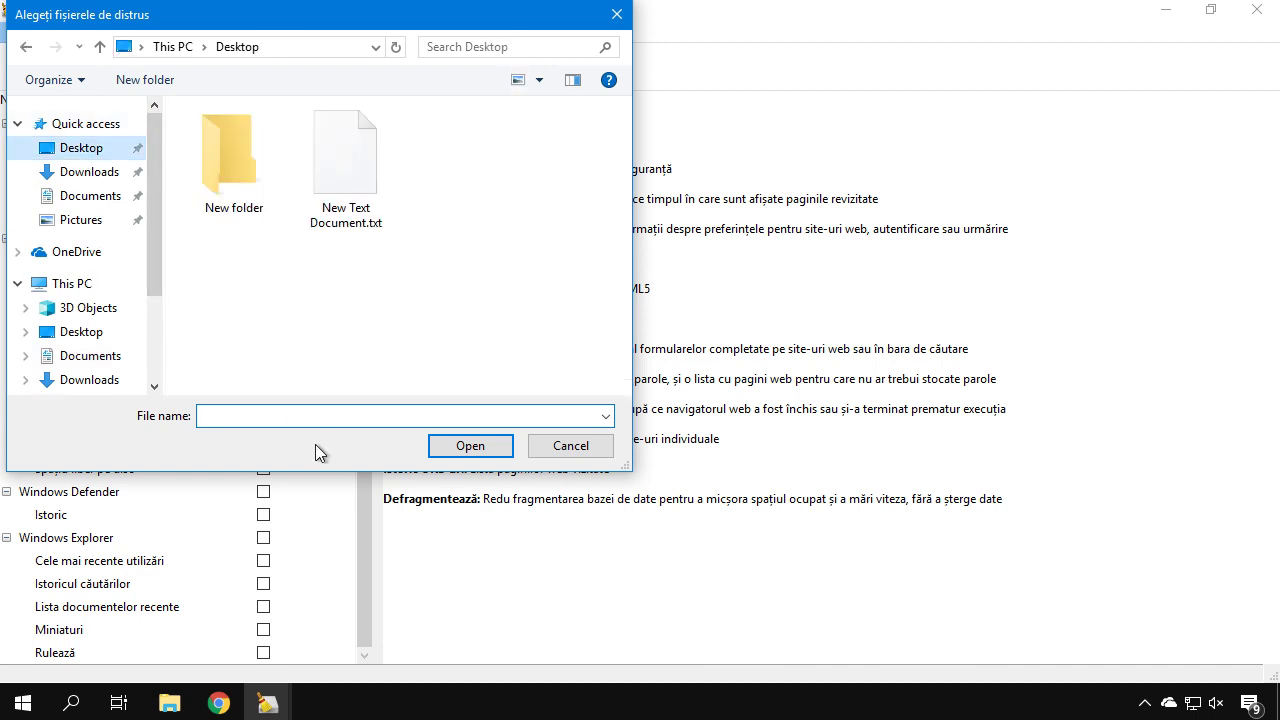
{"action": "left_click", "coordinate": [347, 218]}
{"action": "left_click", "coordinate": [460, 447]}
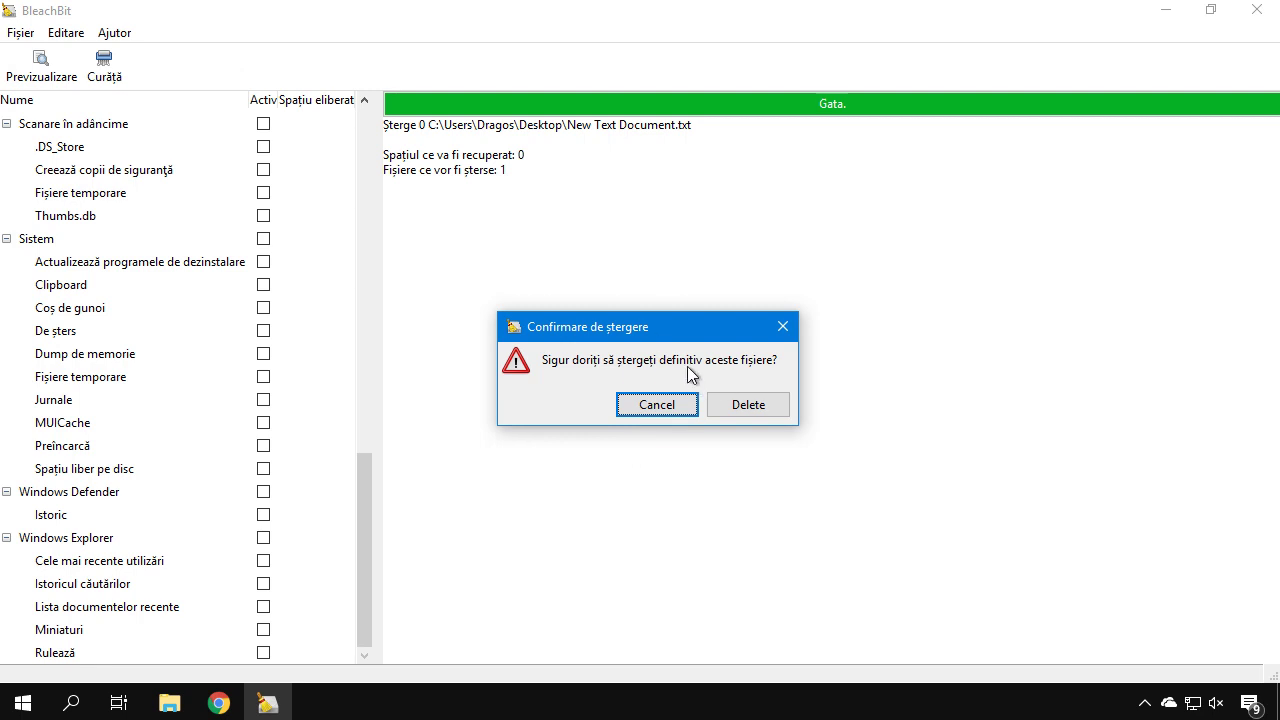
{"action": "left_click", "coordinate": [748, 404]}
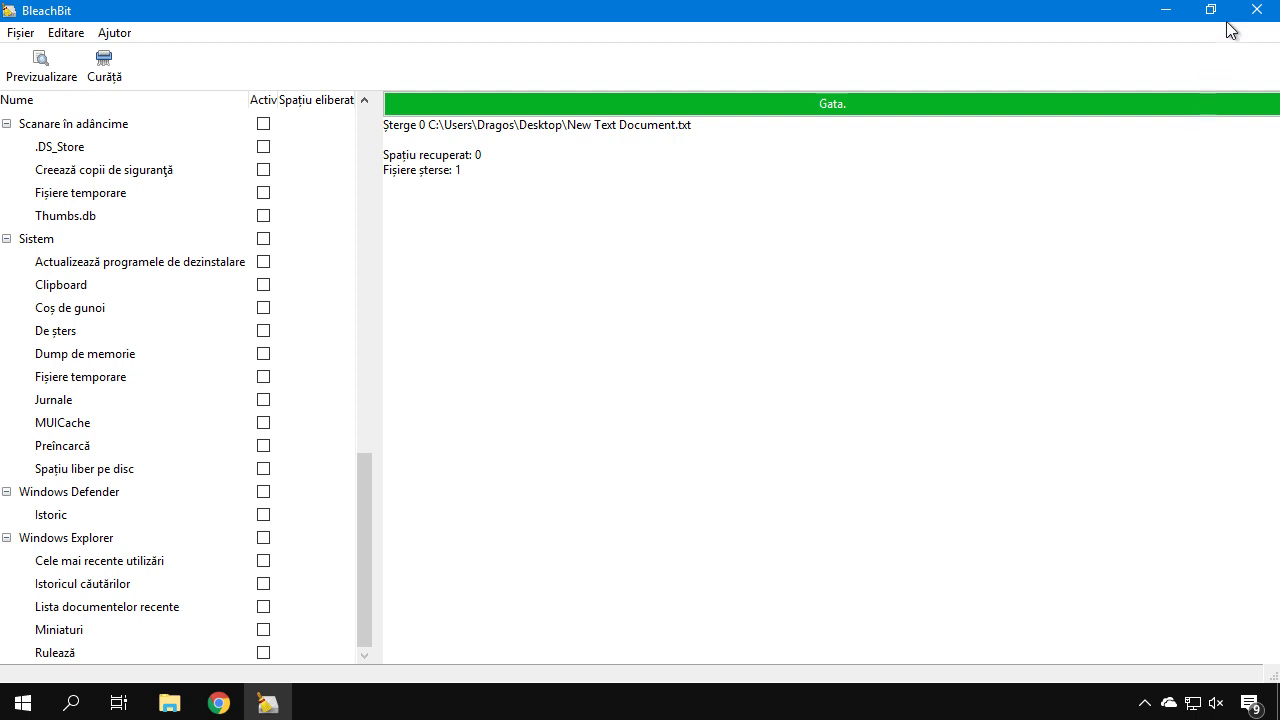
{"action": "left_click", "coordinate": [1256, 10]}
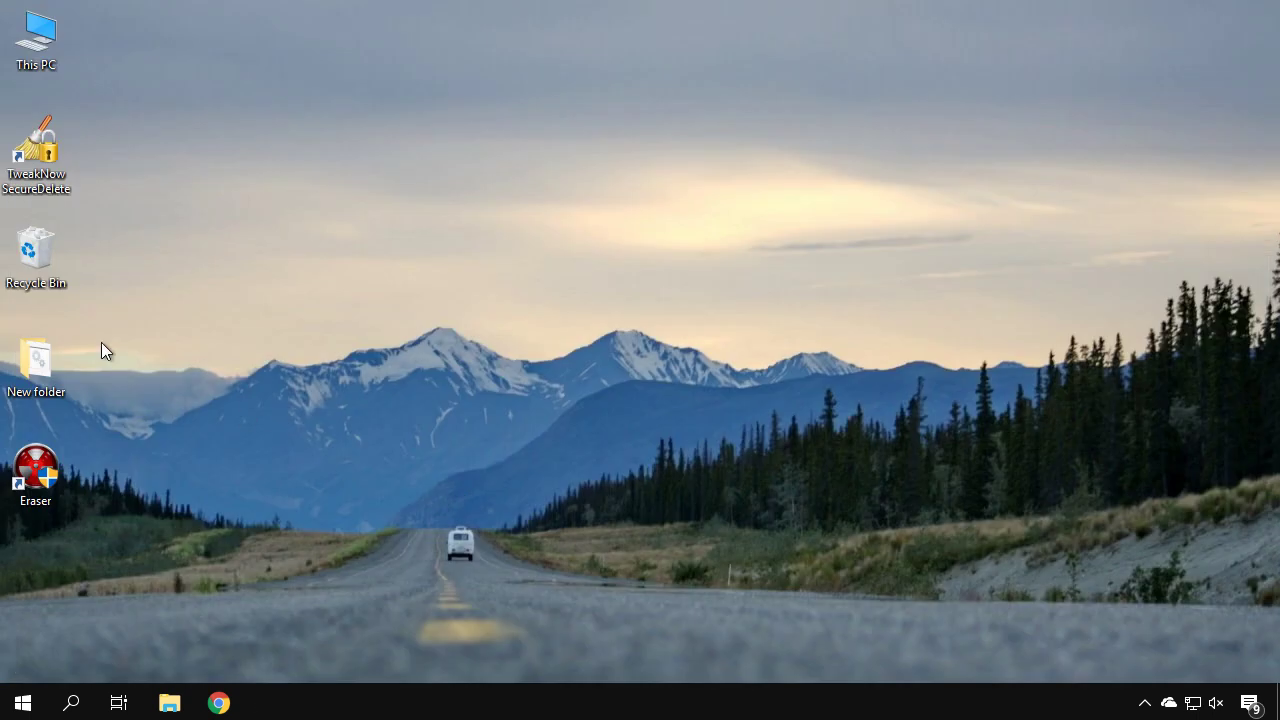